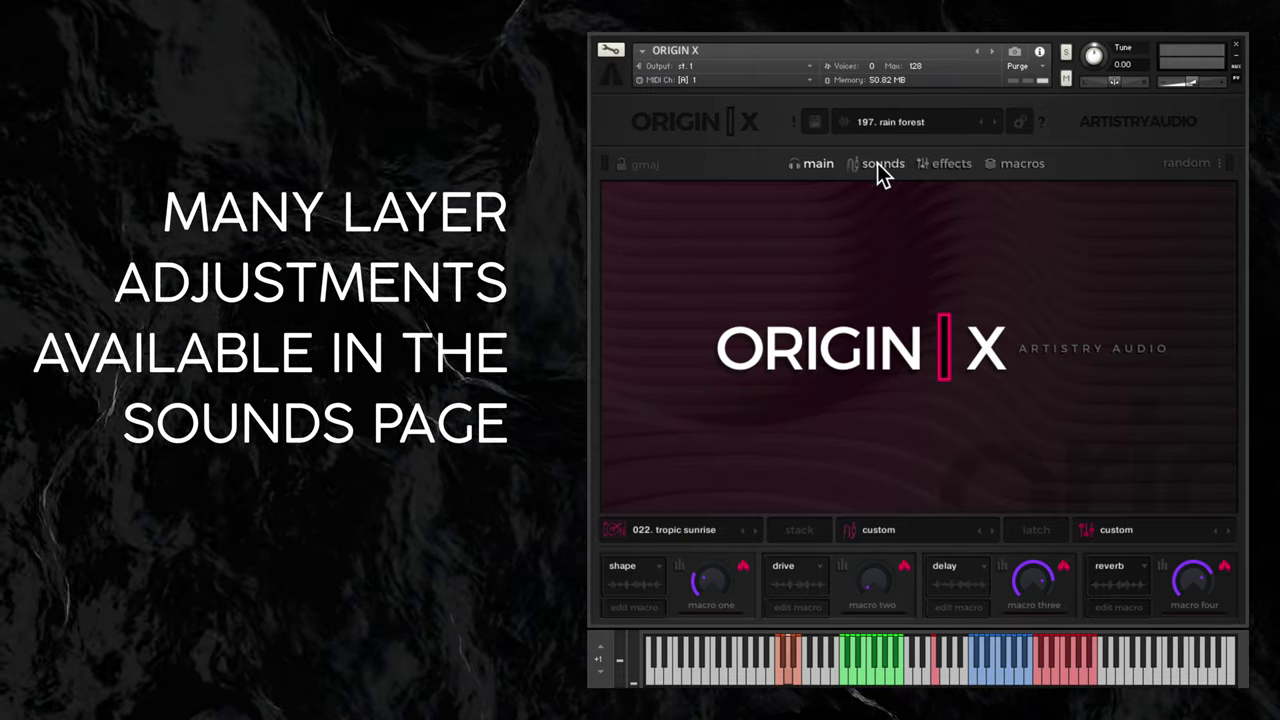
# On the sounds page, initialize layer one, and copy and paste its tuning using the layer's global options
pyautogui.click(877, 165)
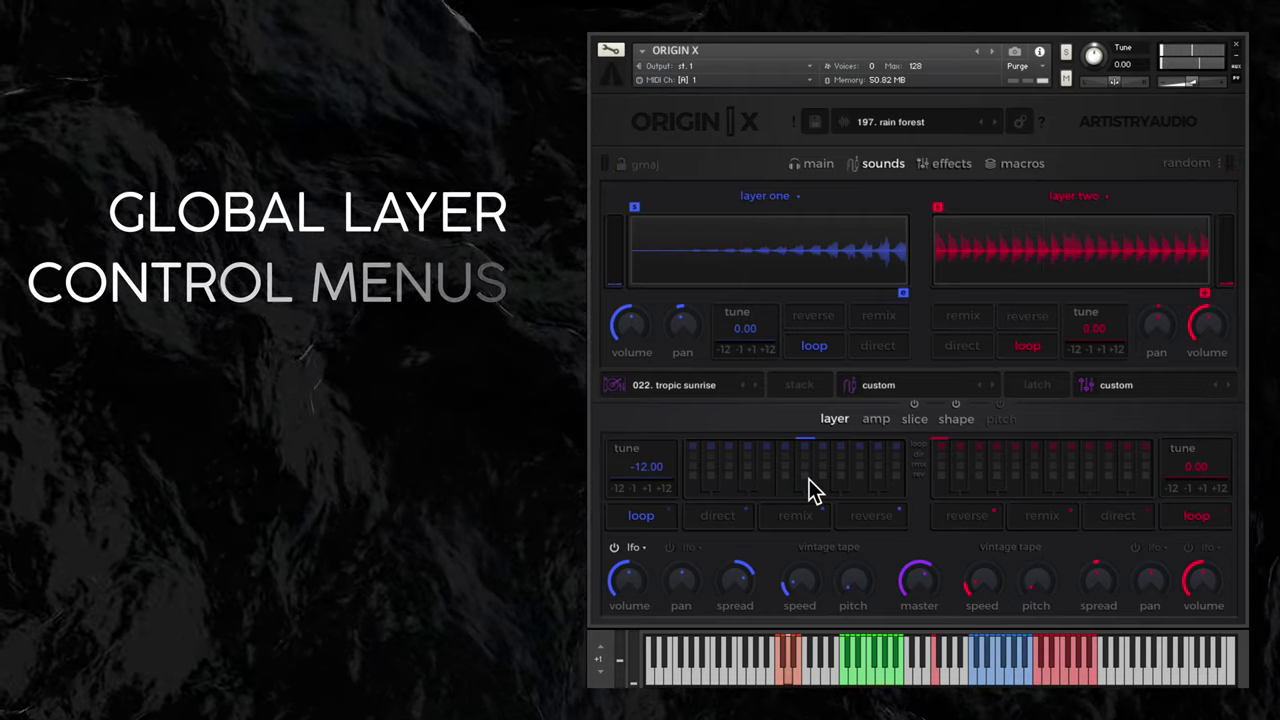
pyautogui.click(790, 198)
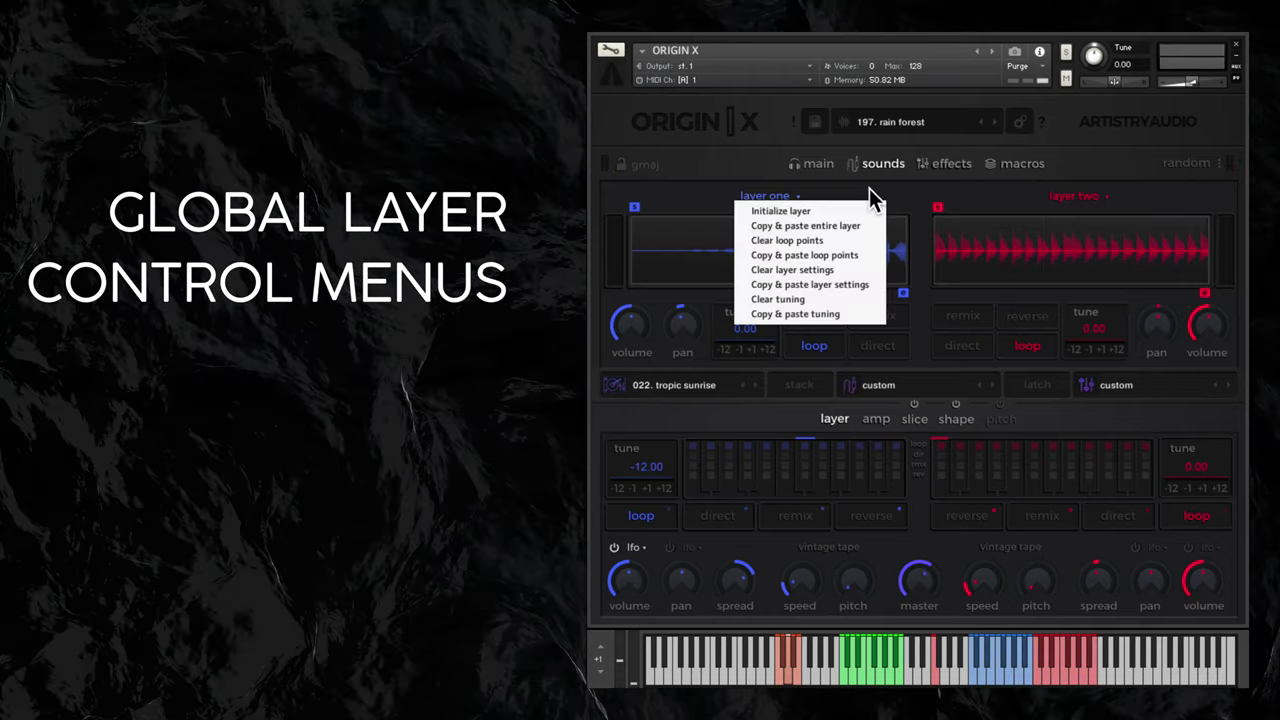
pyautogui.click(1073, 196)
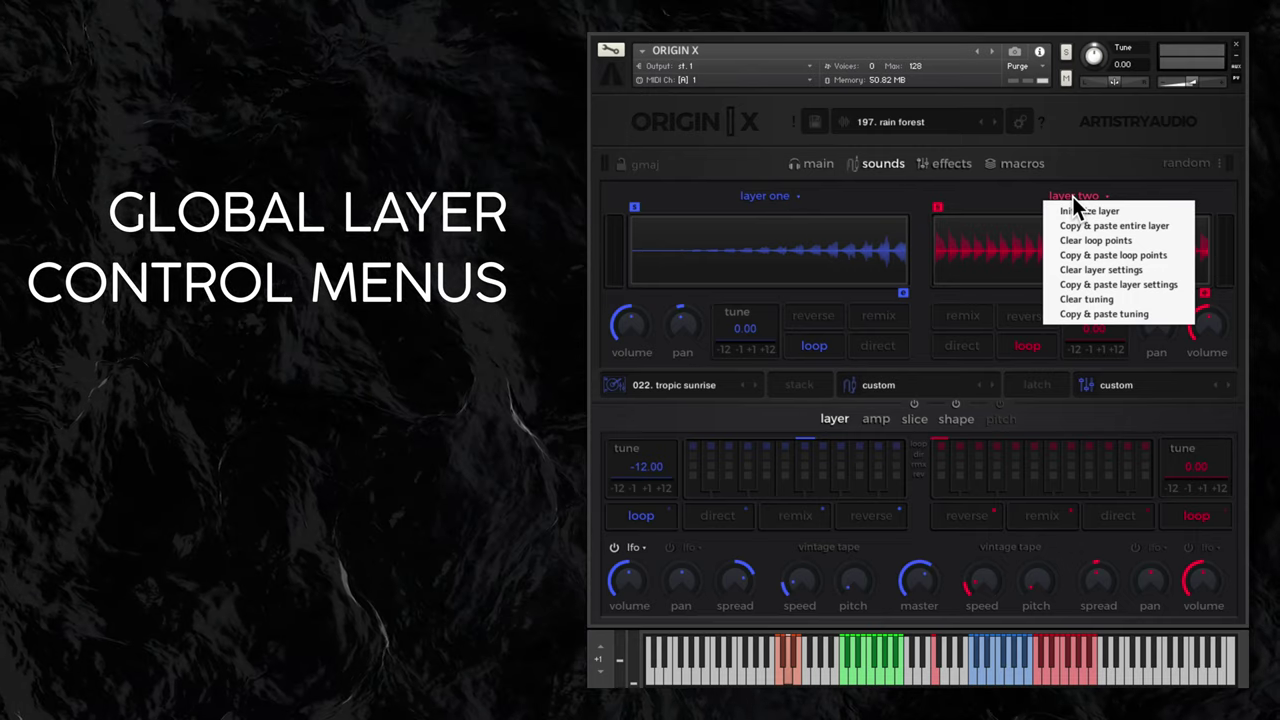
pyautogui.click(770, 197)
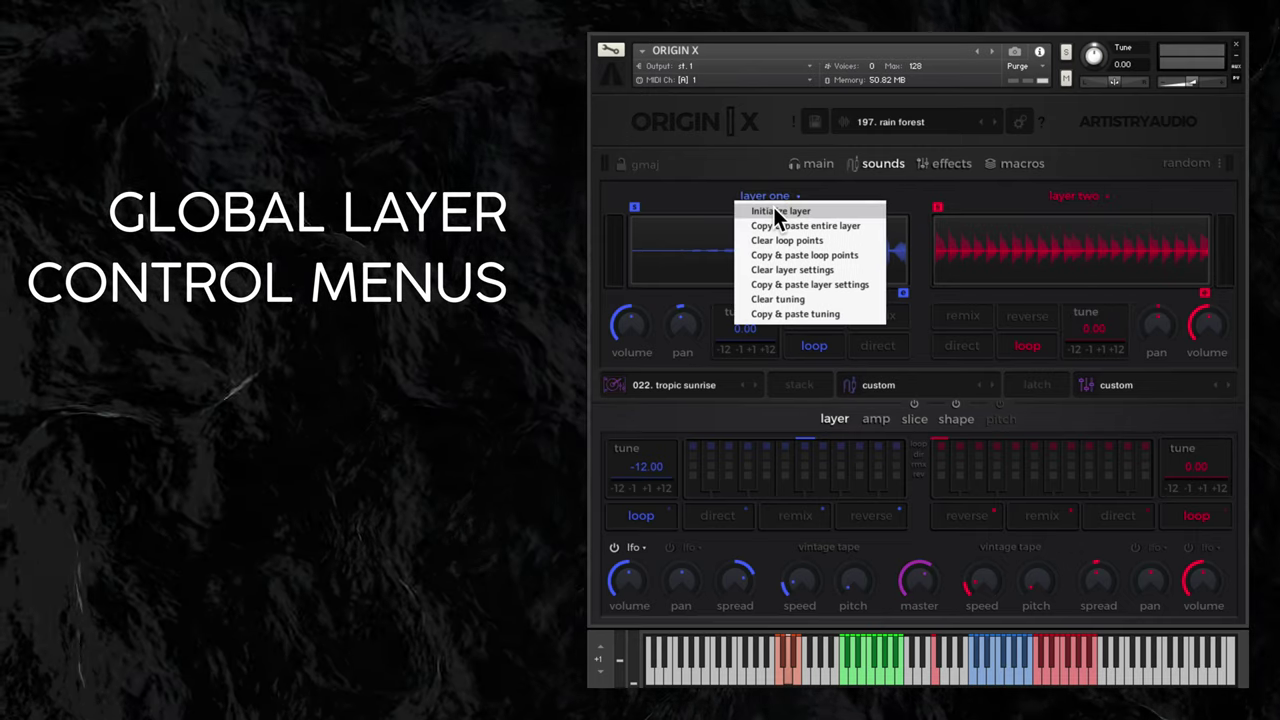
pyautogui.click(776, 212)
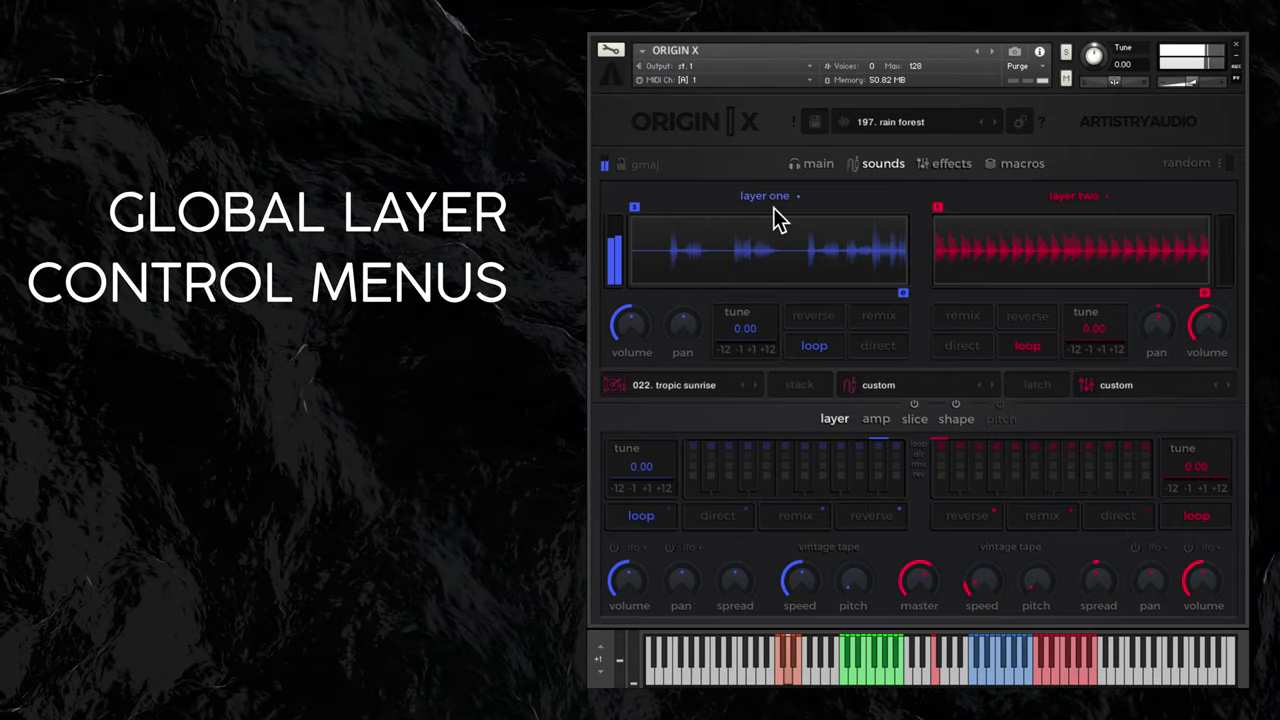
pyautogui.click(773, 207)
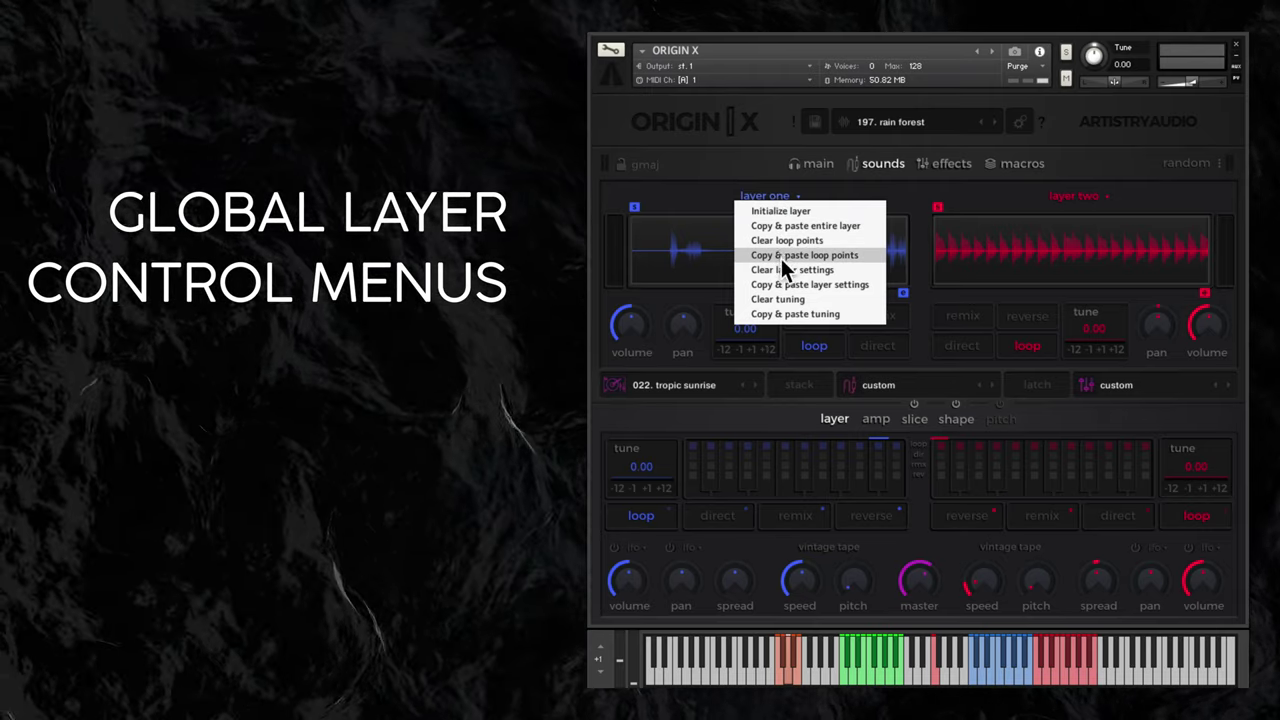
pyautogui.click(786, 313)
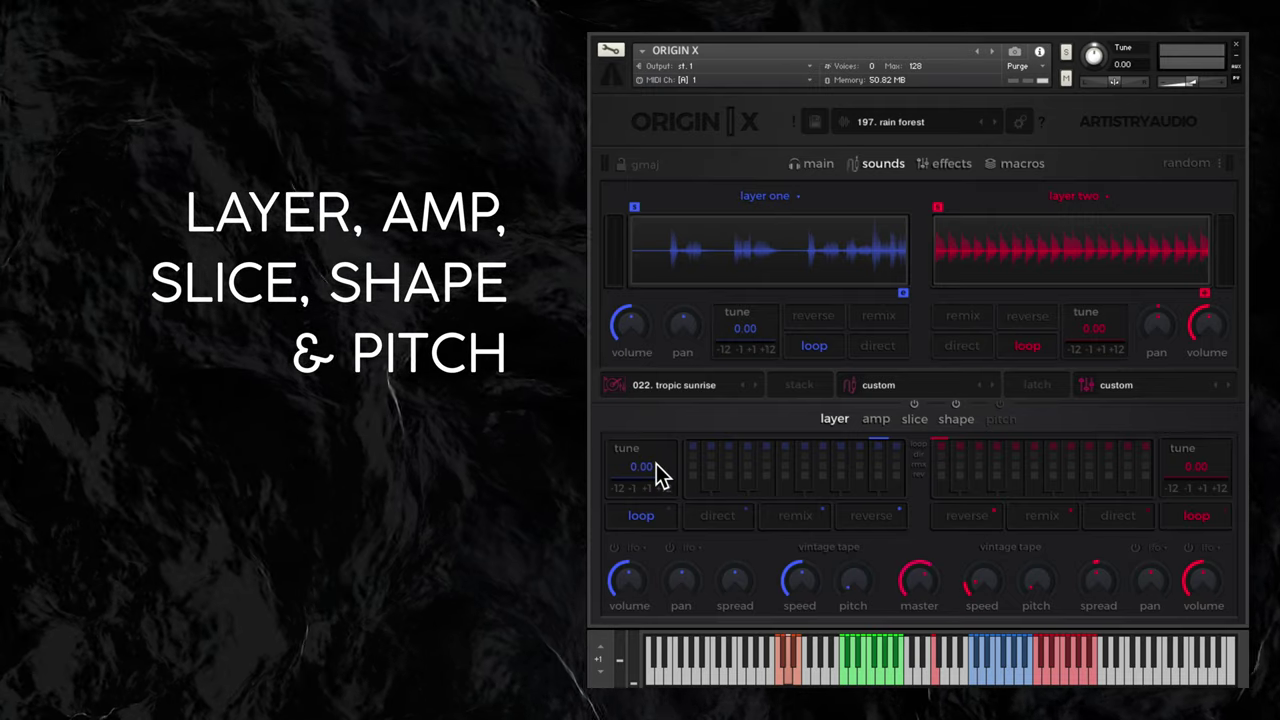
# Try octave and semitone shifts on layer one's key tuning, and reset it to 0.00
pyautogui.click(619, 489)
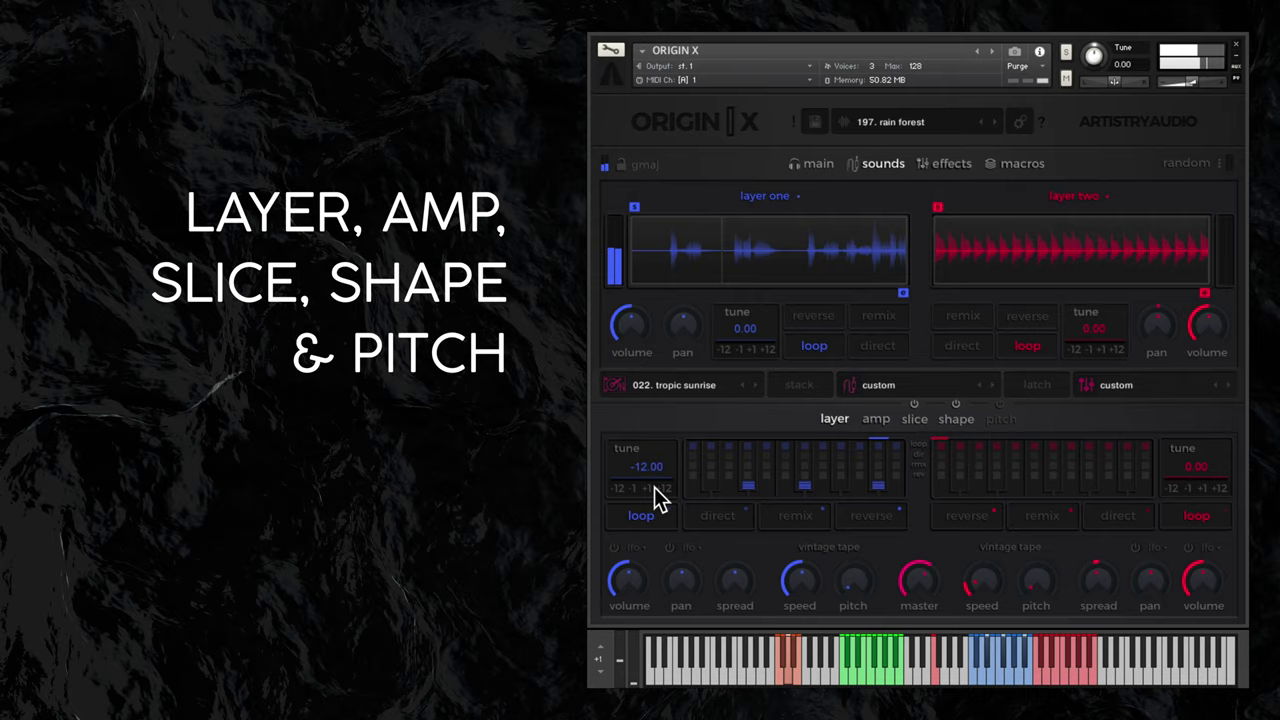
pyautogui.click(666, 488)
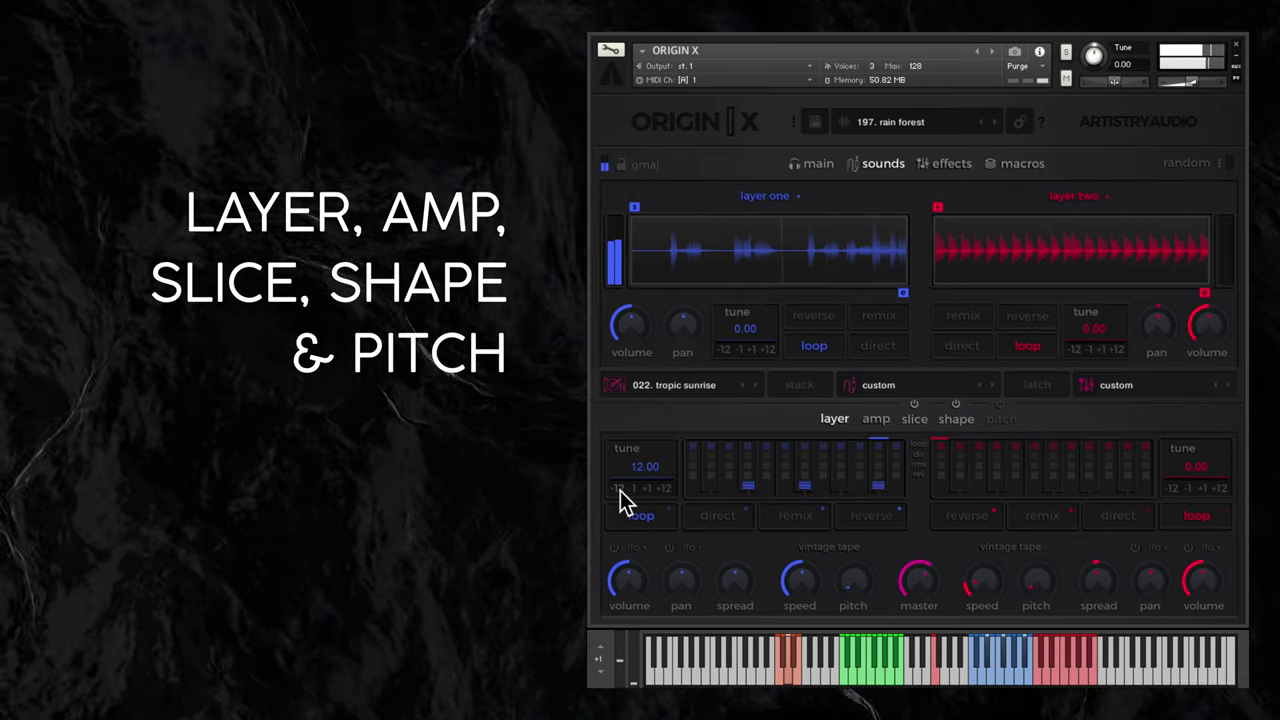
pyautogui.click(620, 490)
pyautogui.click(635, 489)
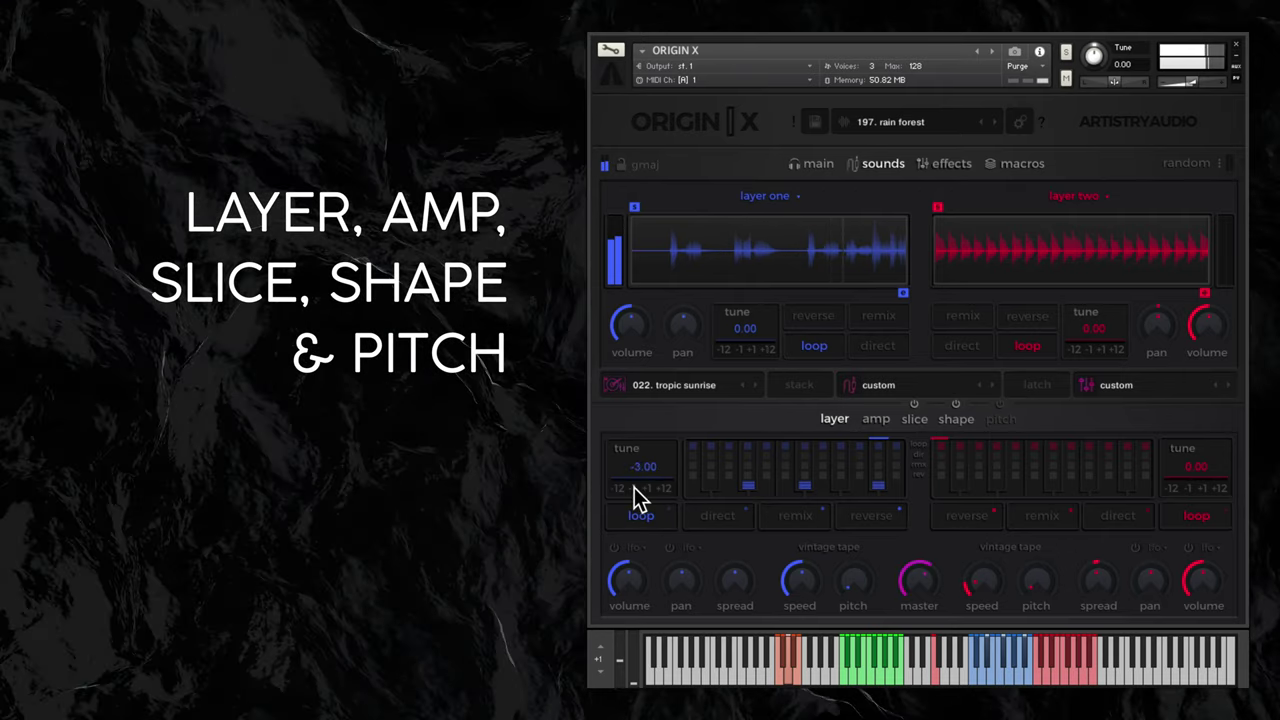
pyautogui.click(635, 489)
pyautogui.click(635, 489)
pyautogui.moveTo(648, 478); pyautogui.dragTo(653, 372)
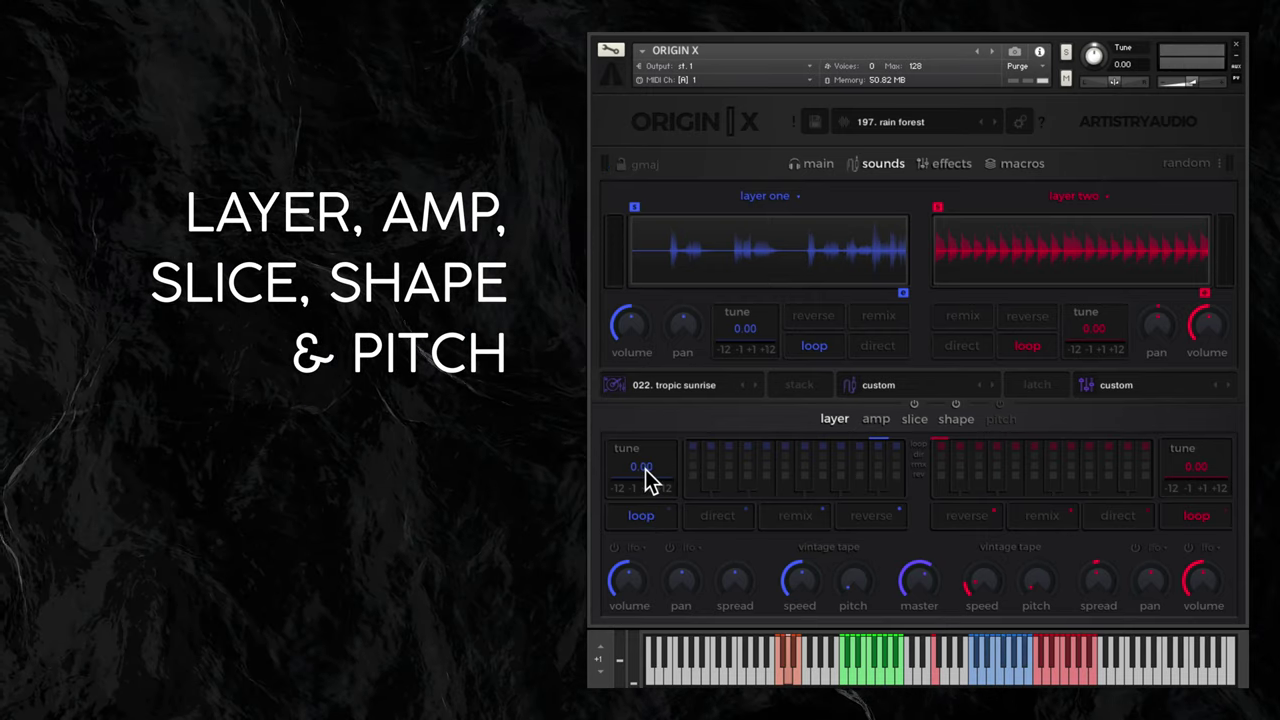
# Drop layer two's key tuning to -12.00, raise it by semitones to -5.00, and reset it to 0.00
pyautogui.click(1173, 488)
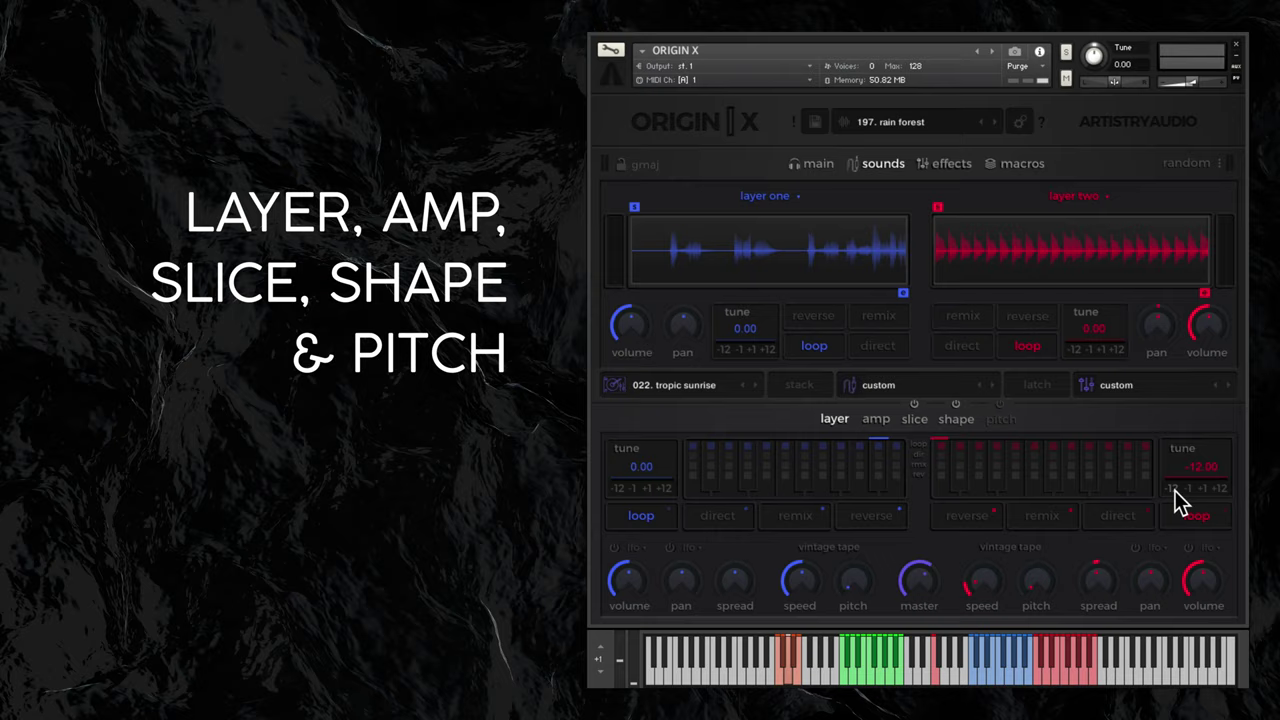
pyautogui.click(1203, 489)
pyautogui.click(1203, 489)
pyautogui.click(1203, 489)
pyautogui.click(1203, 489)
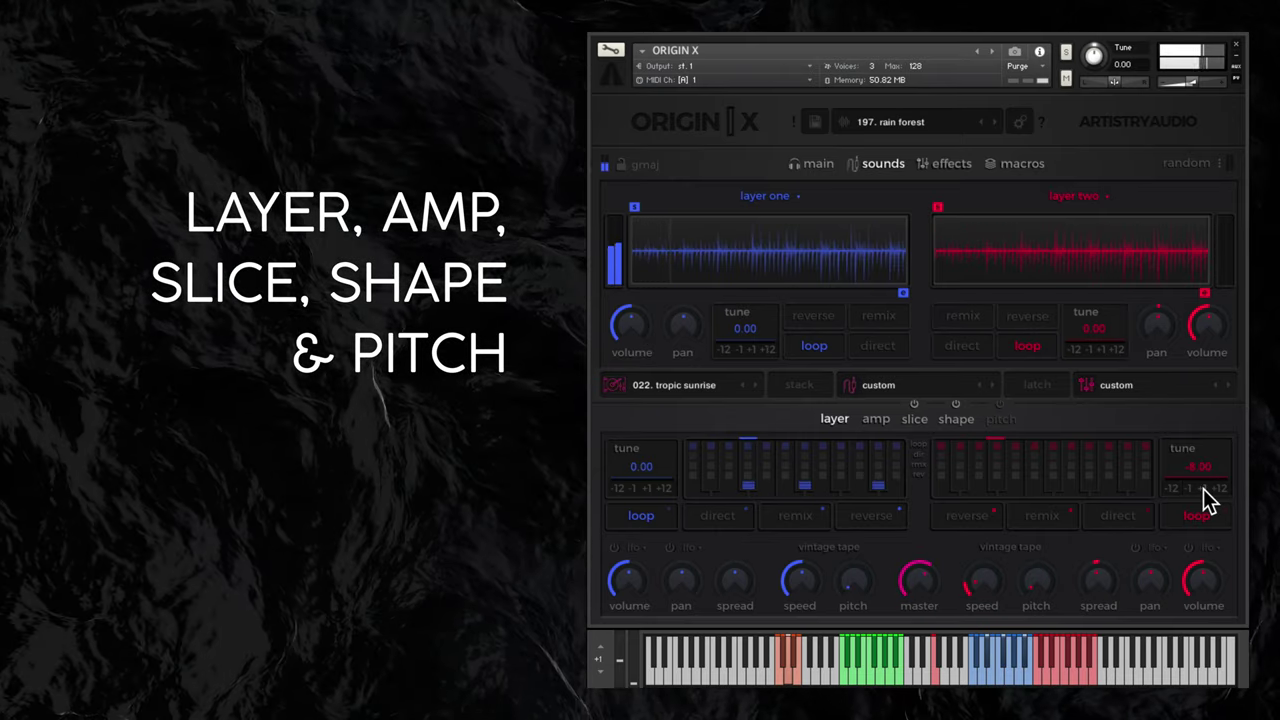
pyautogui.click(1203, 489)
pyautogui.click(1203, 489)
pyautogui.click(1203, 489)
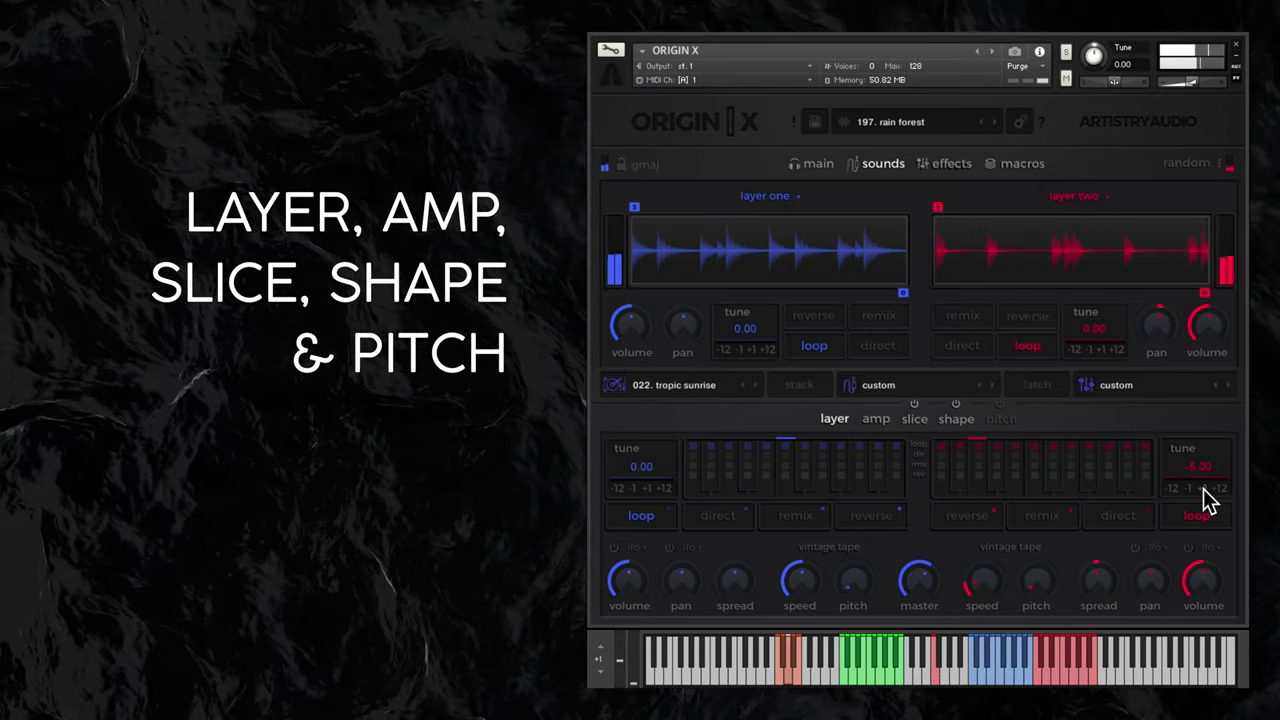
pyautogui.keyDown('ctrl'); pyautogui.click(1199, 467); pyautogui.keyUp('ctrl')
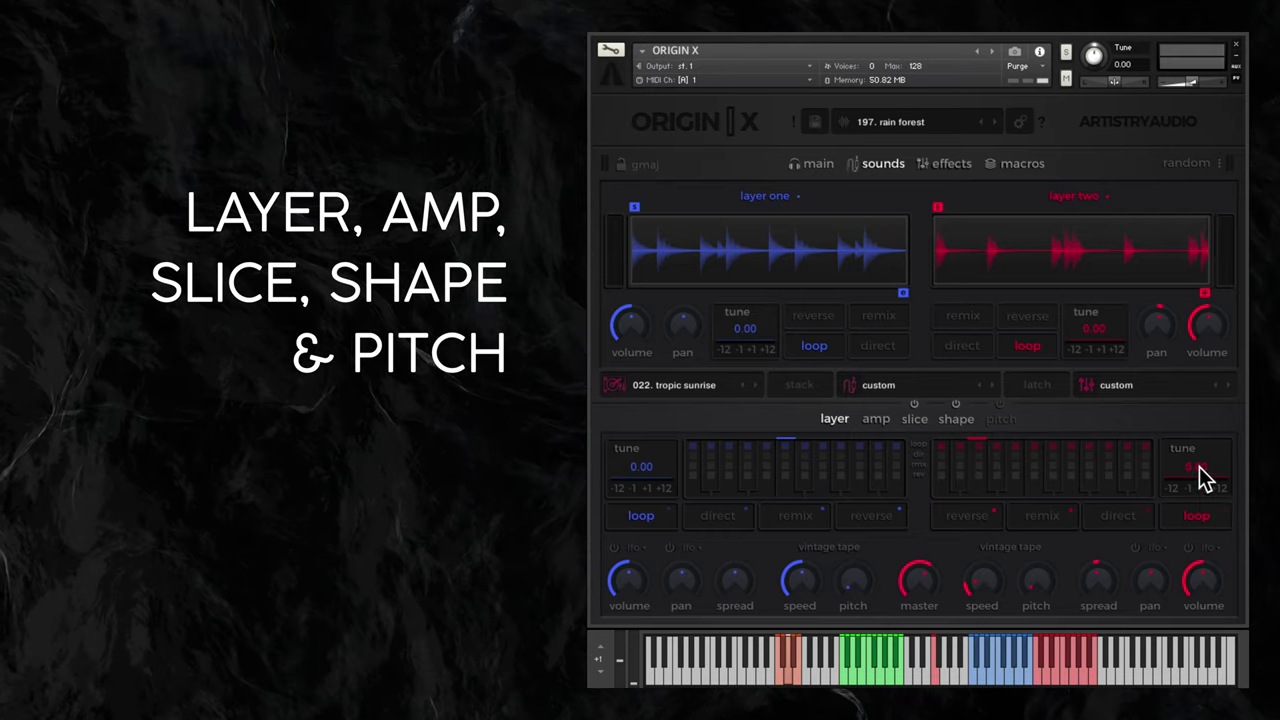
# Adjust layer one's volume and enable its volume LFO with the multi 1 waveform at 1/16 speed
pyautogui.moveTo(634, 583); pyautogui.dragTo(680, 587)
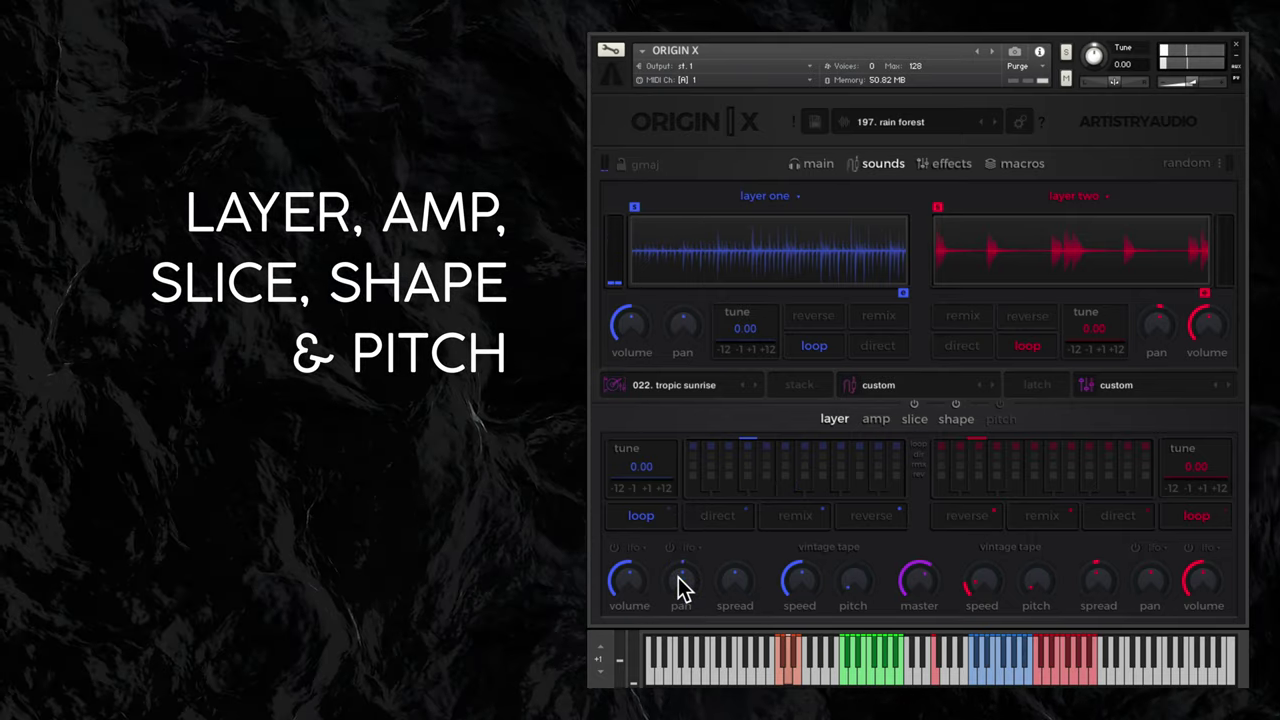
pyautogui.click(634, 548)
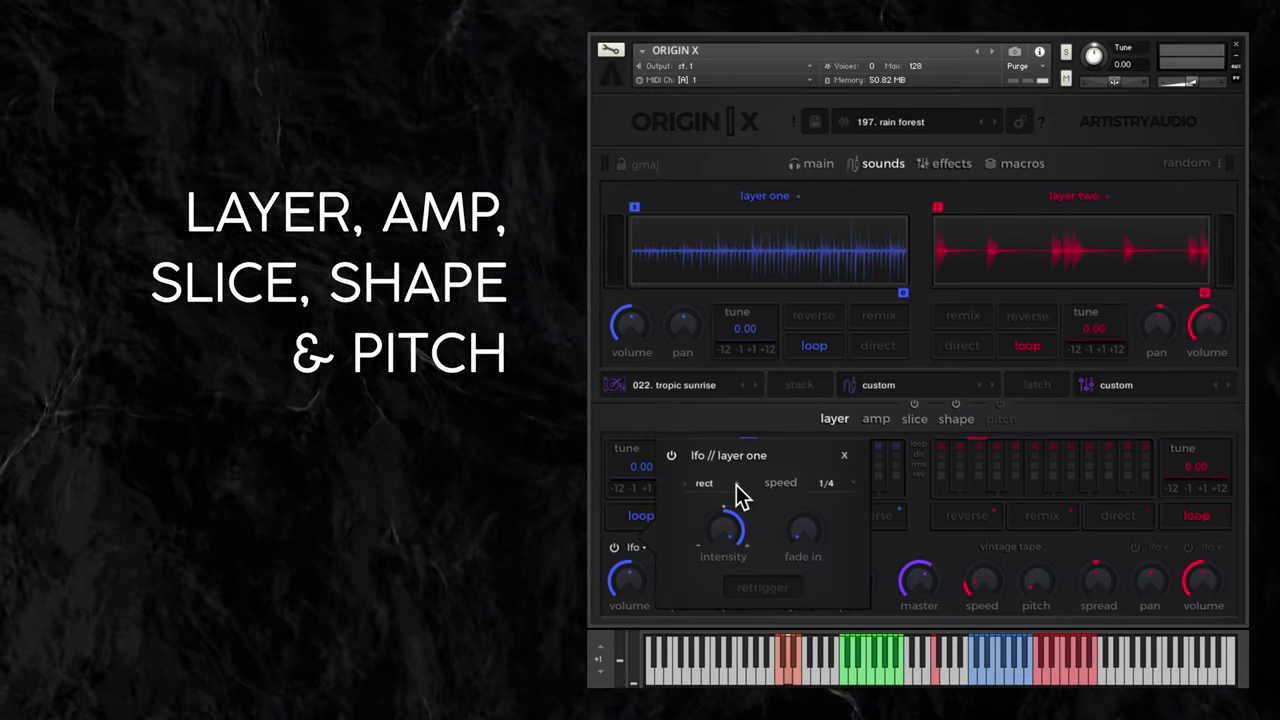
pyautogui.click(826, 484)
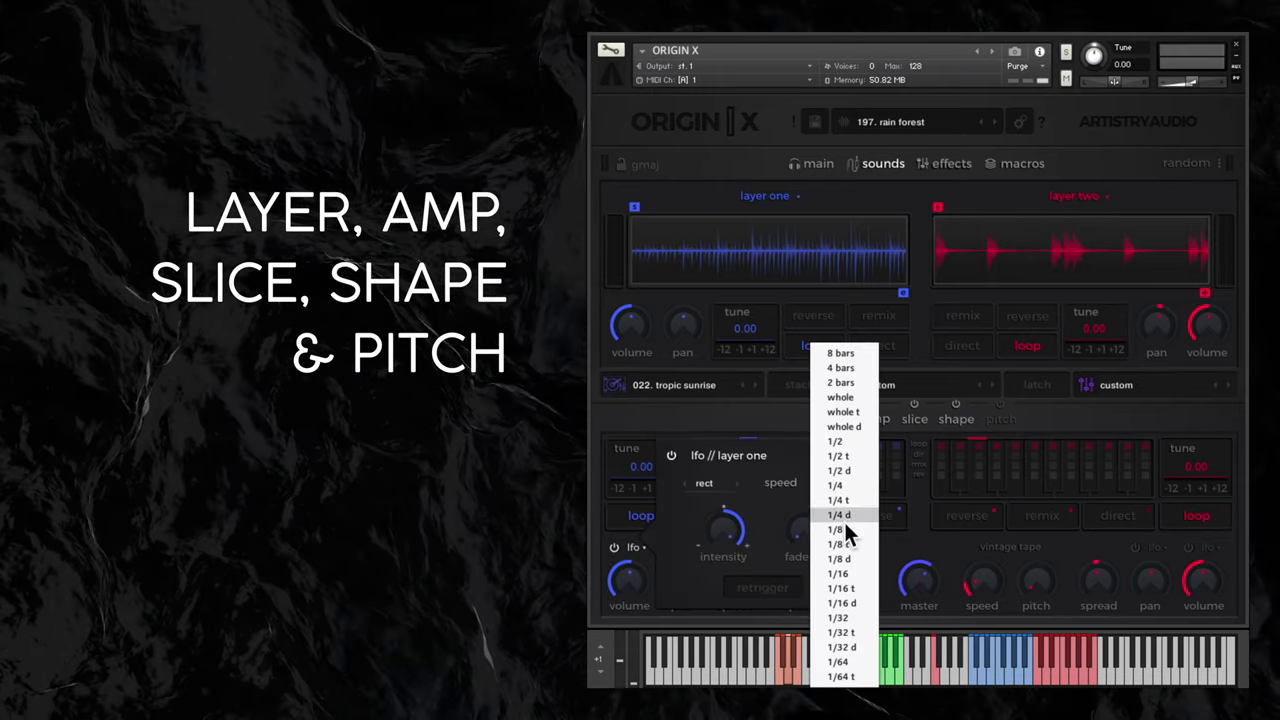
pyautogui.click(838, 573)
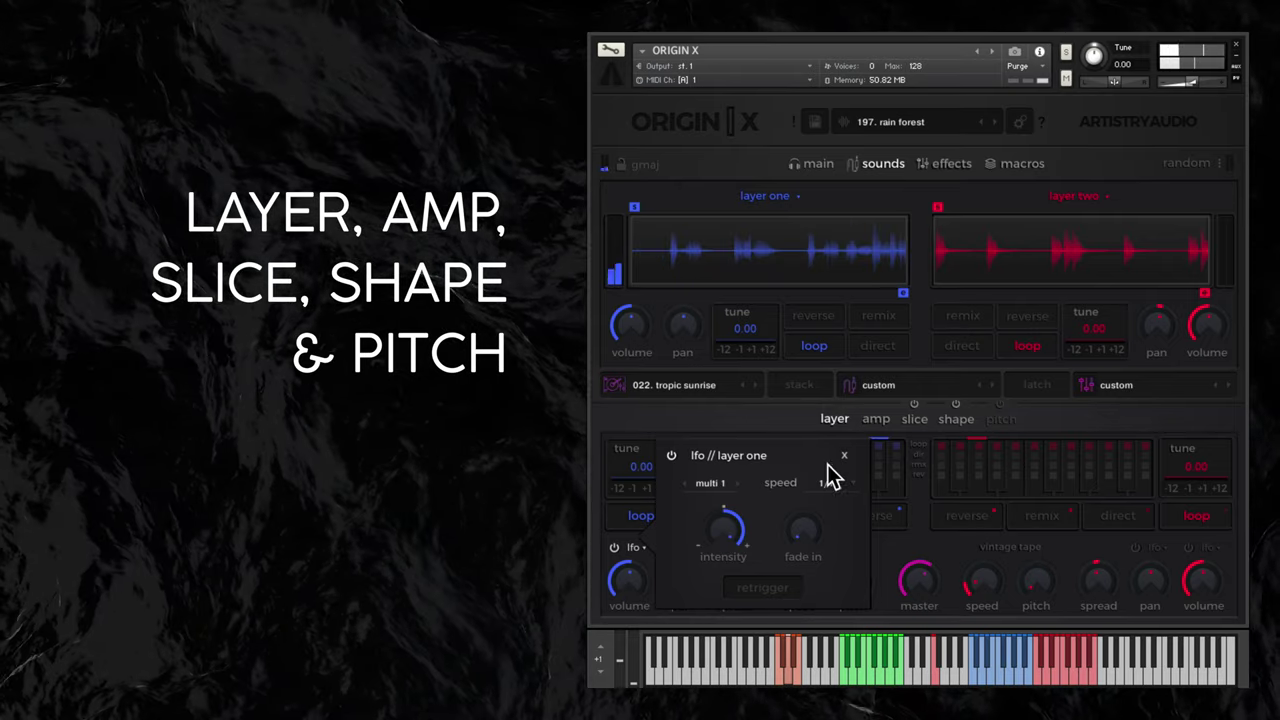
pyautogui.click(843, 456)
# Enable layer one's pan LFO with a speed of 1/8 and a negative intensity, toggling its retrigger on and off
pyautogui.click(671, 548)
pyautogui.click(692, 549)
pyautogui.click(881, 484)
pyautogui.click(882, 529)
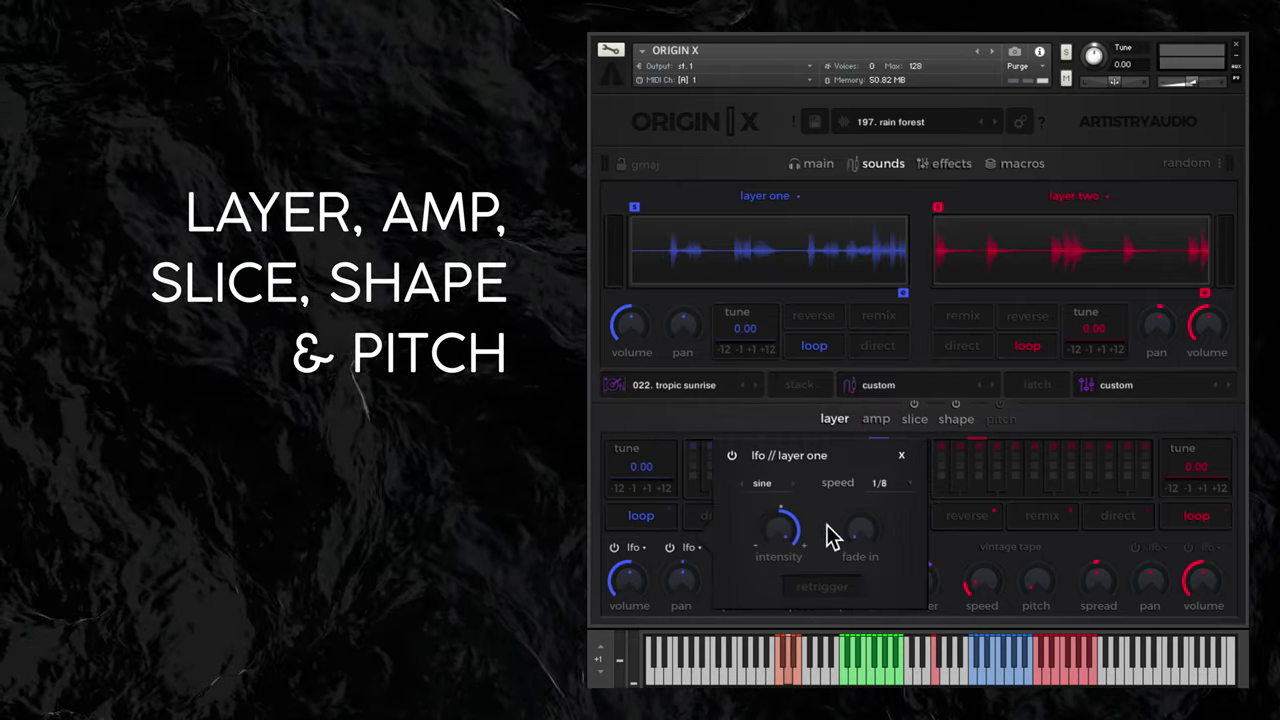
pyautogui.moveTo(780, 530); pyautogui.dragTo(794, 580)
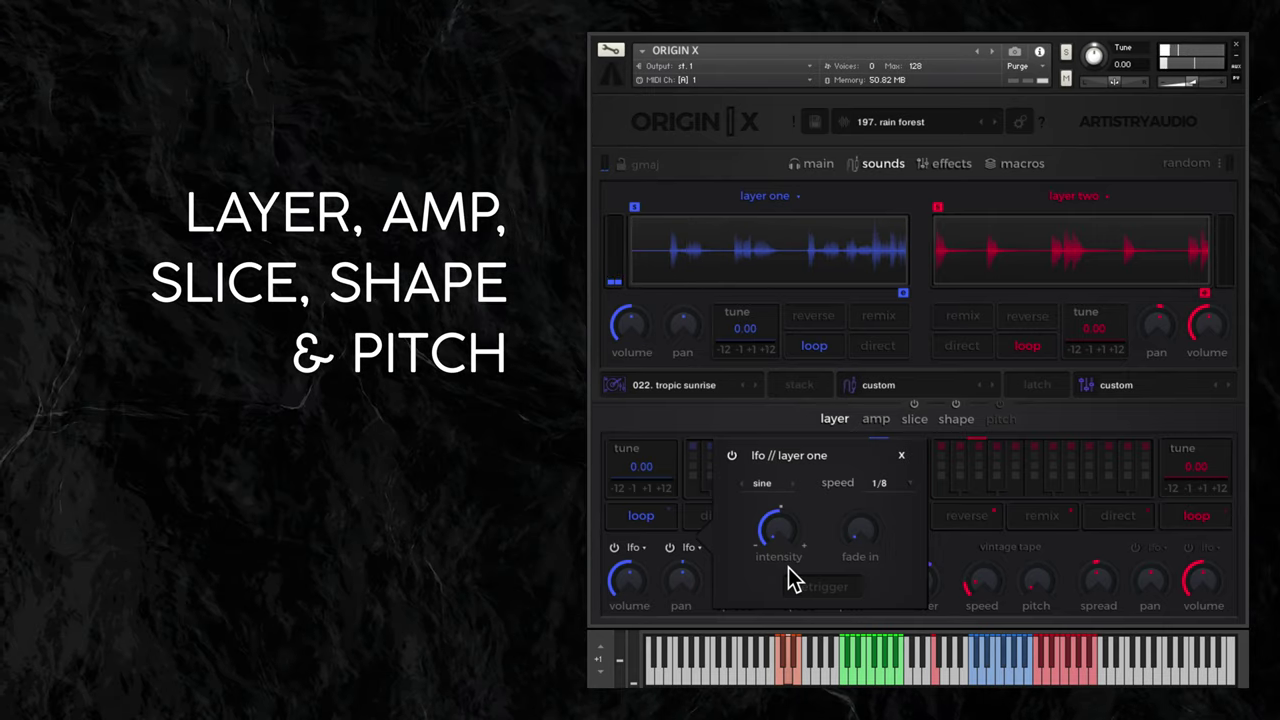
pyautogui.click(814, 585)
pyautogui.click(814, 585)
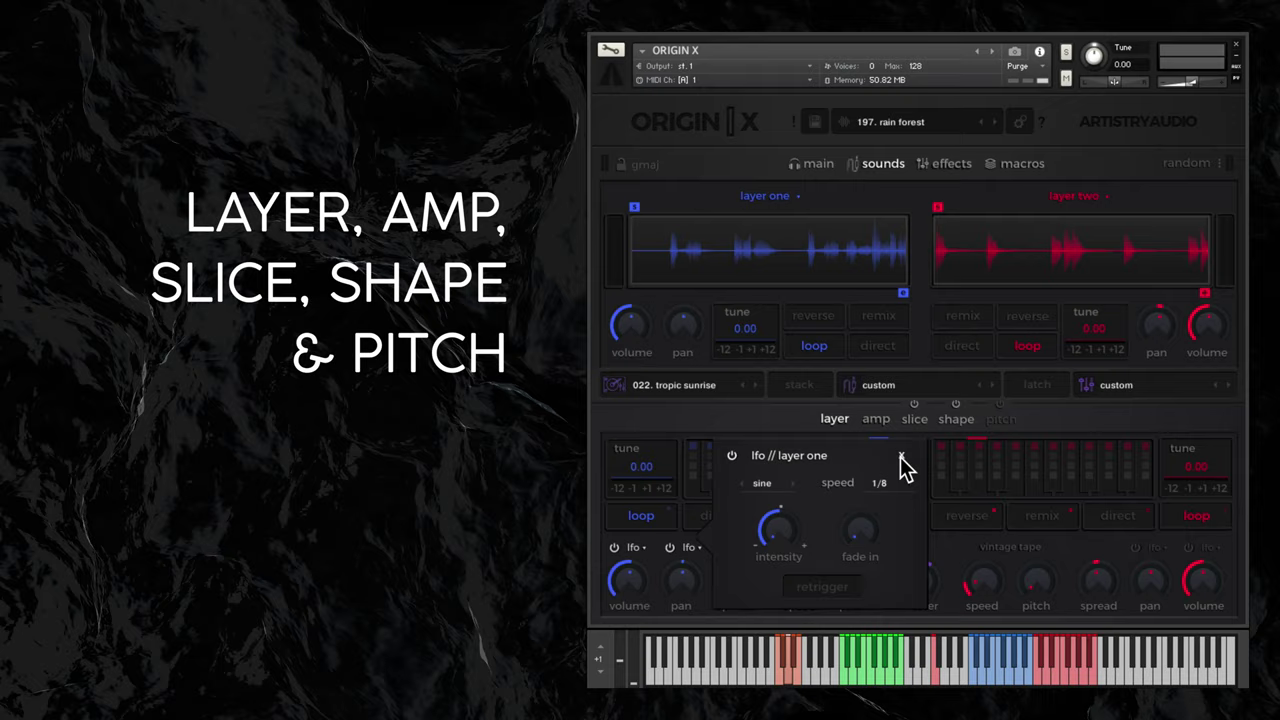
pyautogui.click(900, 457)
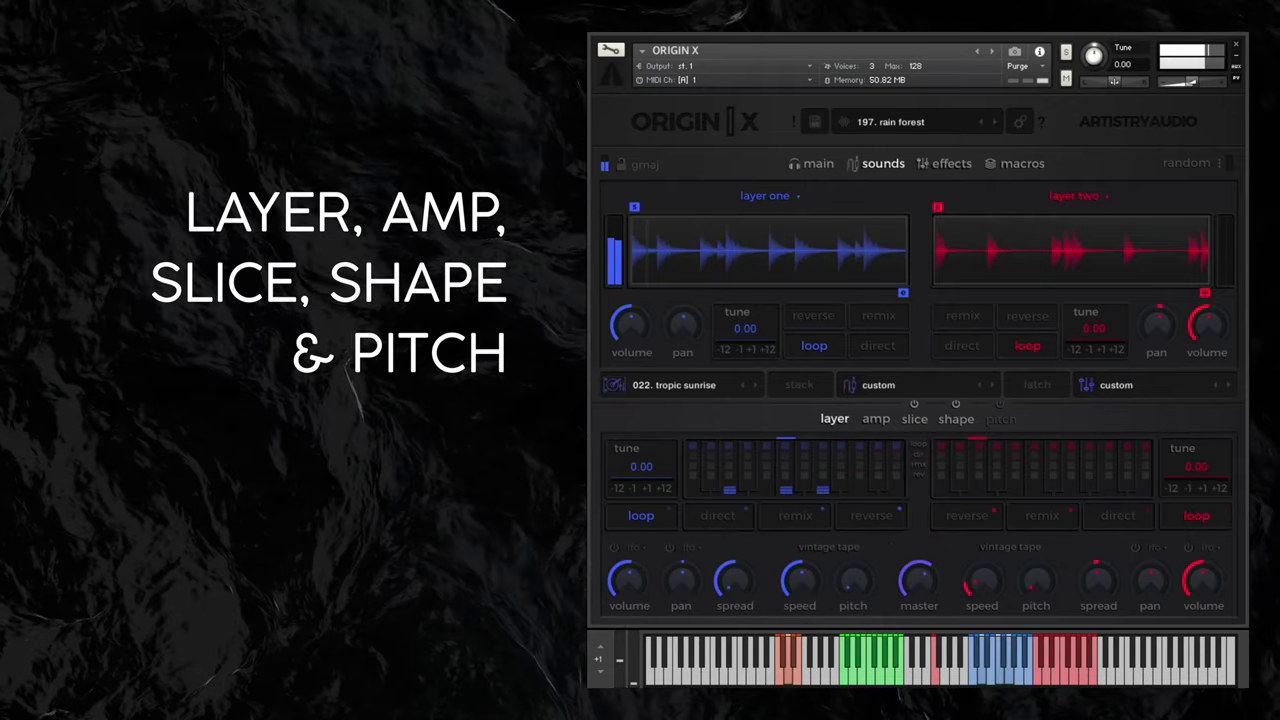
# Try layer one's spread at 87.7 % and reset it, and raise the layer's vintage tape pitch to about halfway
pyautogui.moveTo(757, 695); pyautogui.dragTo(730, 543)
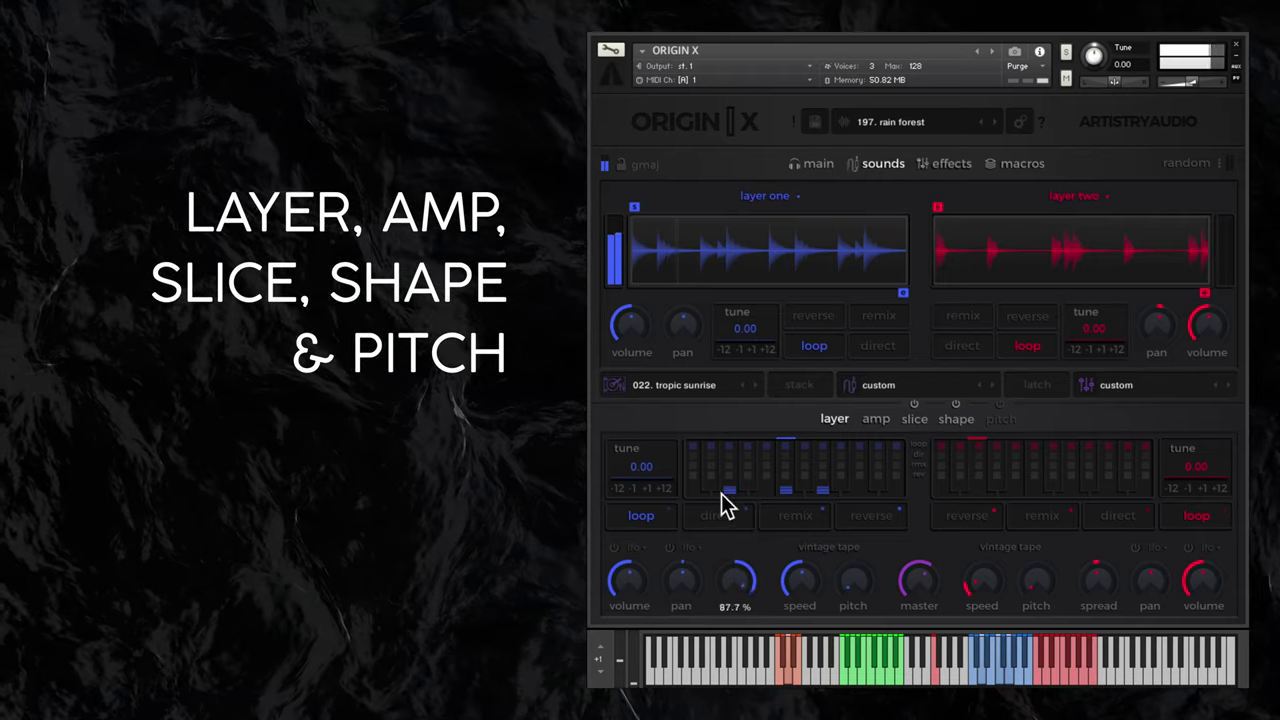
pyautogui.keyDown('ctrl'); pyautogui.click(737, 591); pyautogui.keyUp('ctrl')
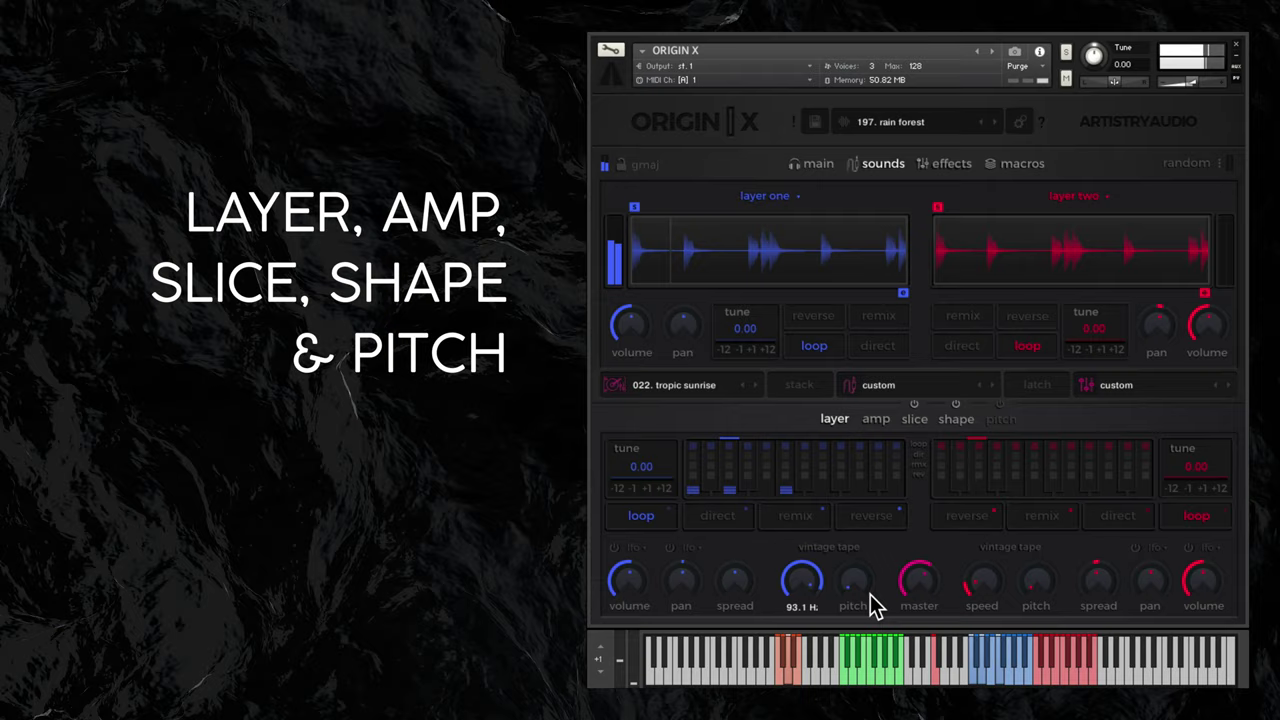
pyautogui.moveTo(850, 586); pyautogui.dragTo(849, 437)
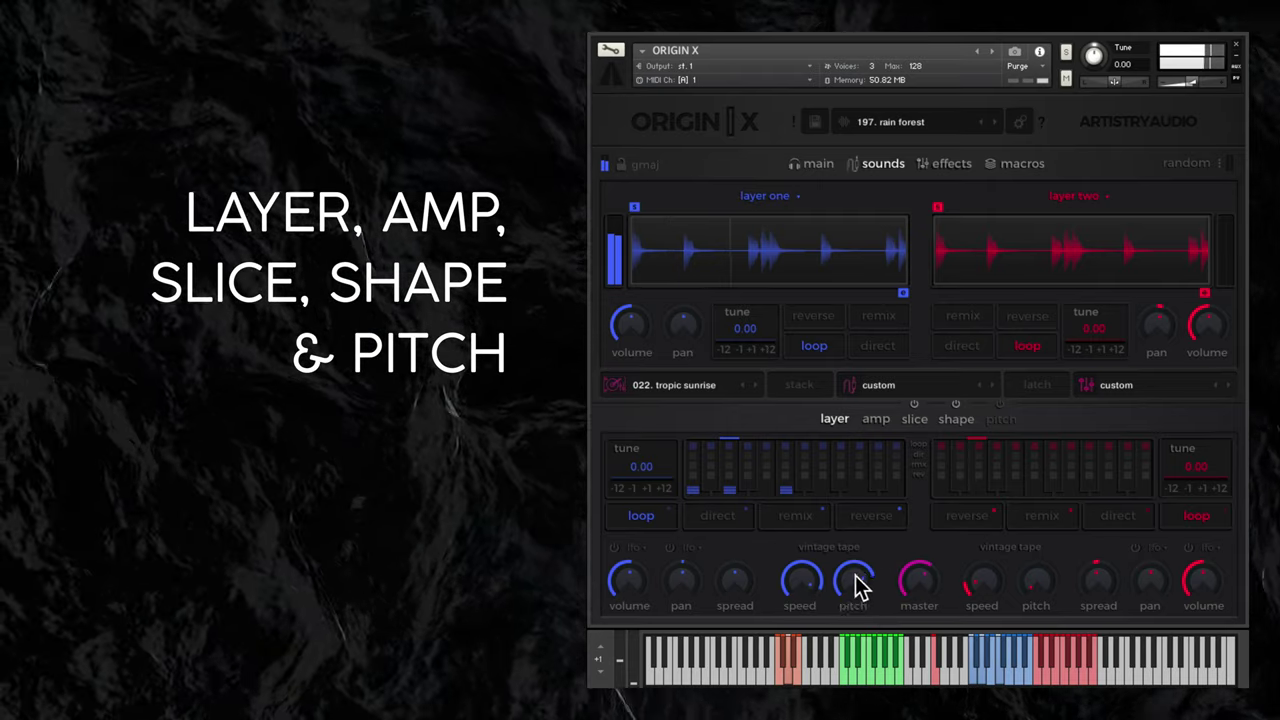
pyautogui.moveTo(856, 577)
pyautogui.mouseDown()
pyautogui.moveTo(854, 559)
pyautogui.moveTo(804, 584)
pyautogui.moveTo(807, 609)
pyautogui.moveTo(860, 570)
pyautogui.mouseUp()
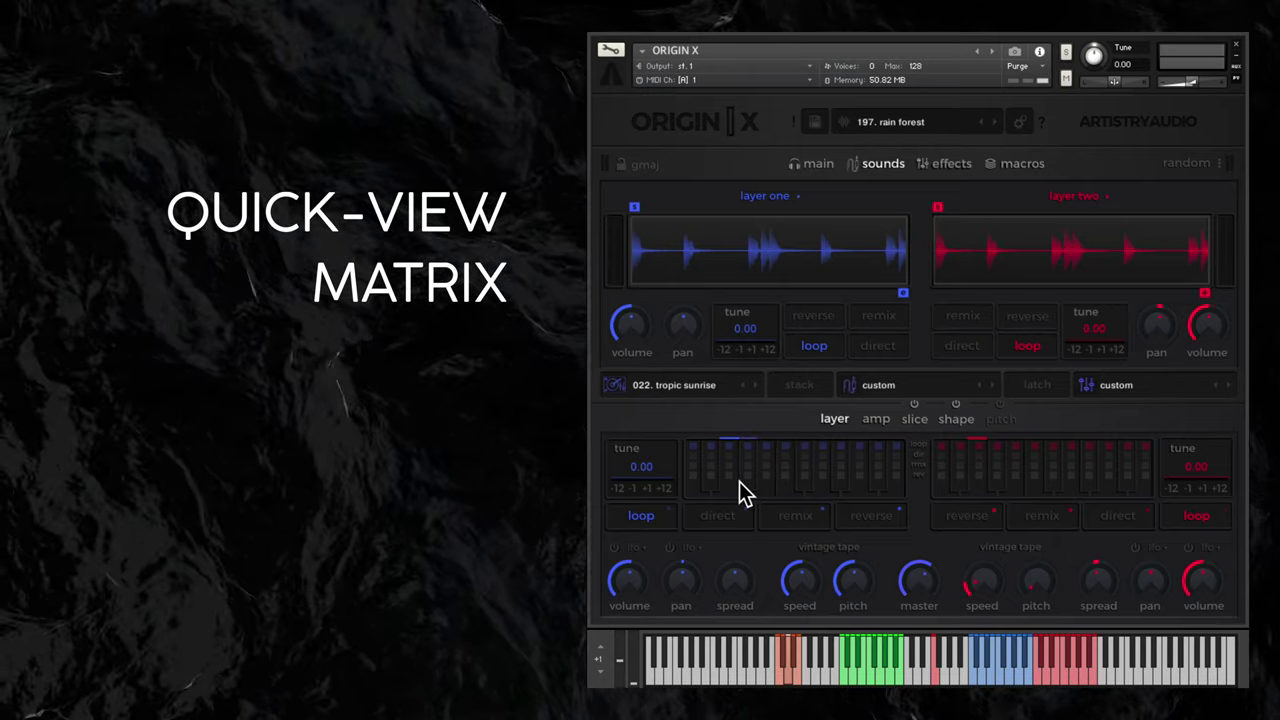
# Try the direct and remix play modes on all of layer one's keys, and switch the layer to reverse
pyautogui.click(708, 516)
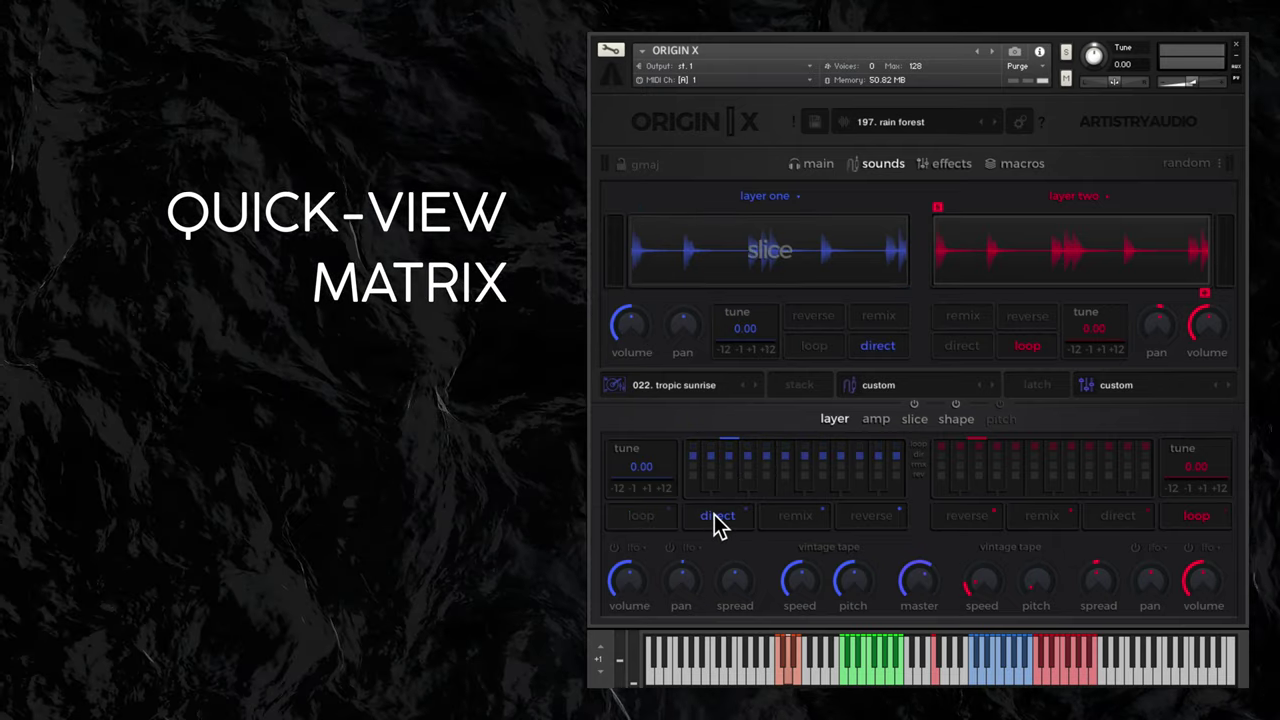
pyautogui.click(739, 516)
pyautogui.click(783, 516)
pyautogui.click(794, 516)
pyautogui.click(860, 516)
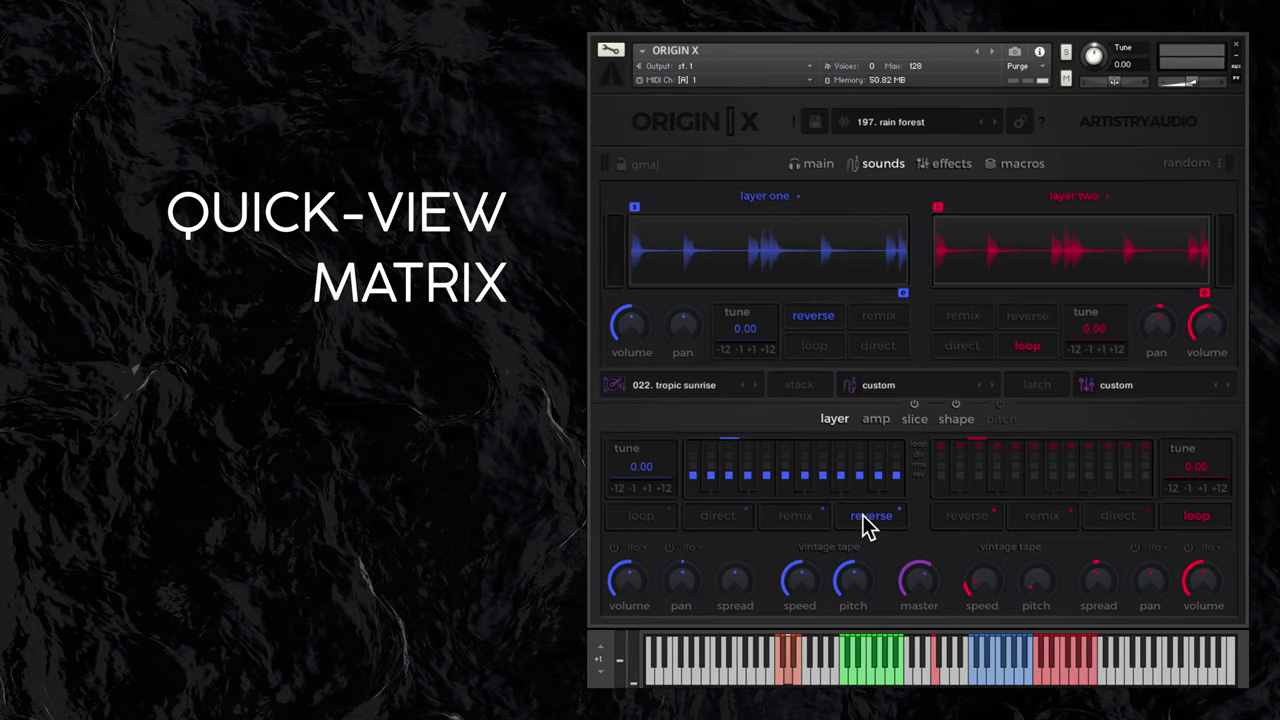
# Clear reverse from all of layer one's keys, and assign reverse to the third matrix column and remix to the sixth
pyautogui.click(862, 515)
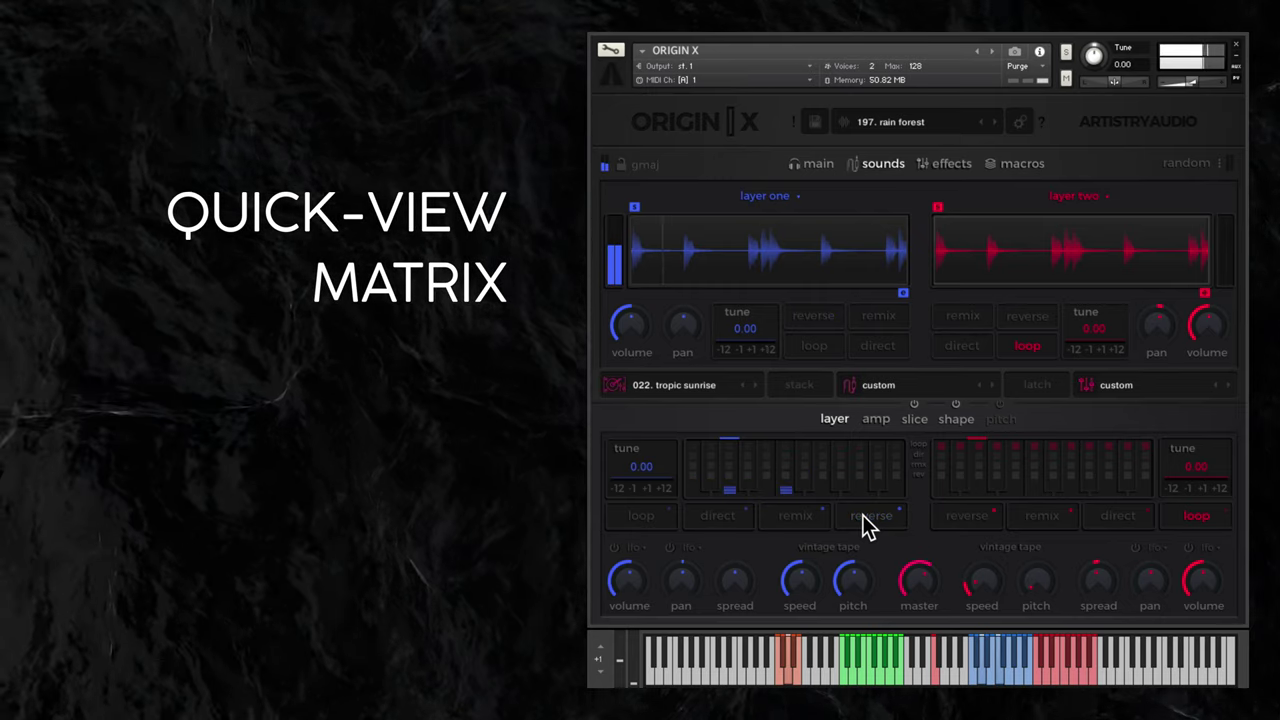
pyautogui.click(864, 518)
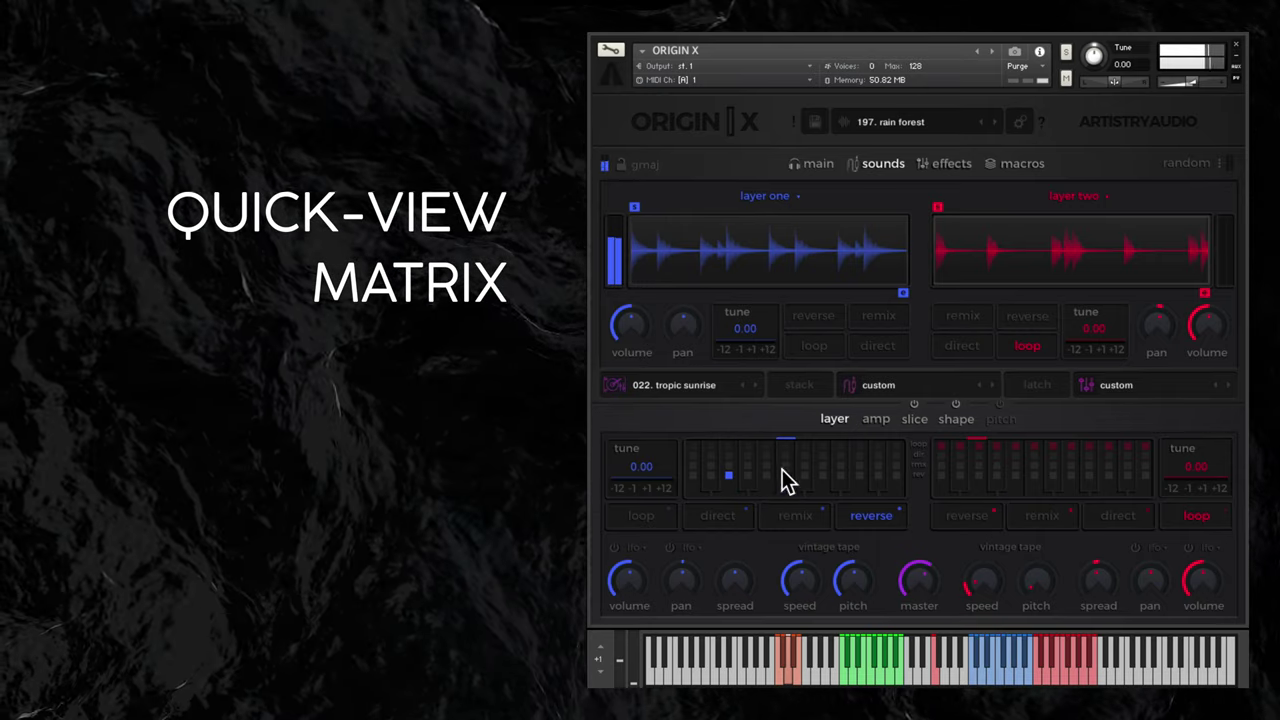
pyautogui.click(784, 468)
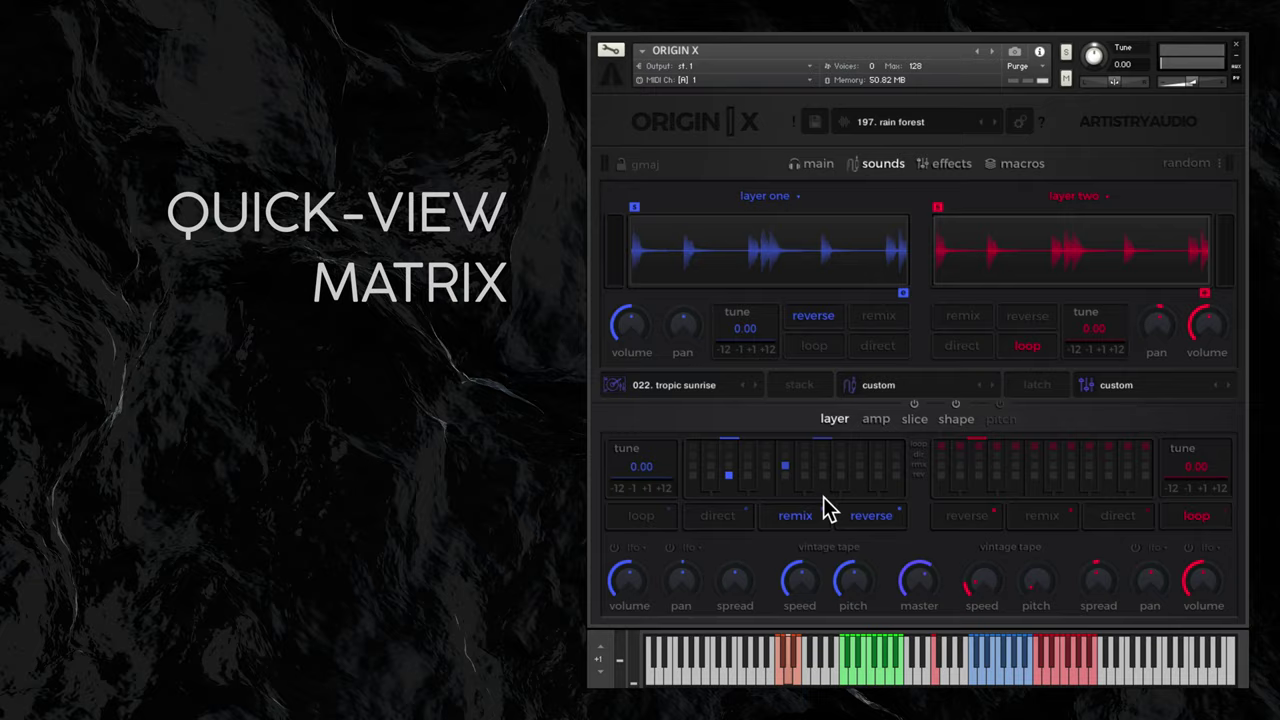
# Shape layer one's amp envelope with a 15.0k ms attack, 6.3k ms decay, lower sustain, and adjusted release and curve
pyautogui.click(876, 419)
pyautogui.moveTo(702, 573); pyautogui.dragTo(700, 459)
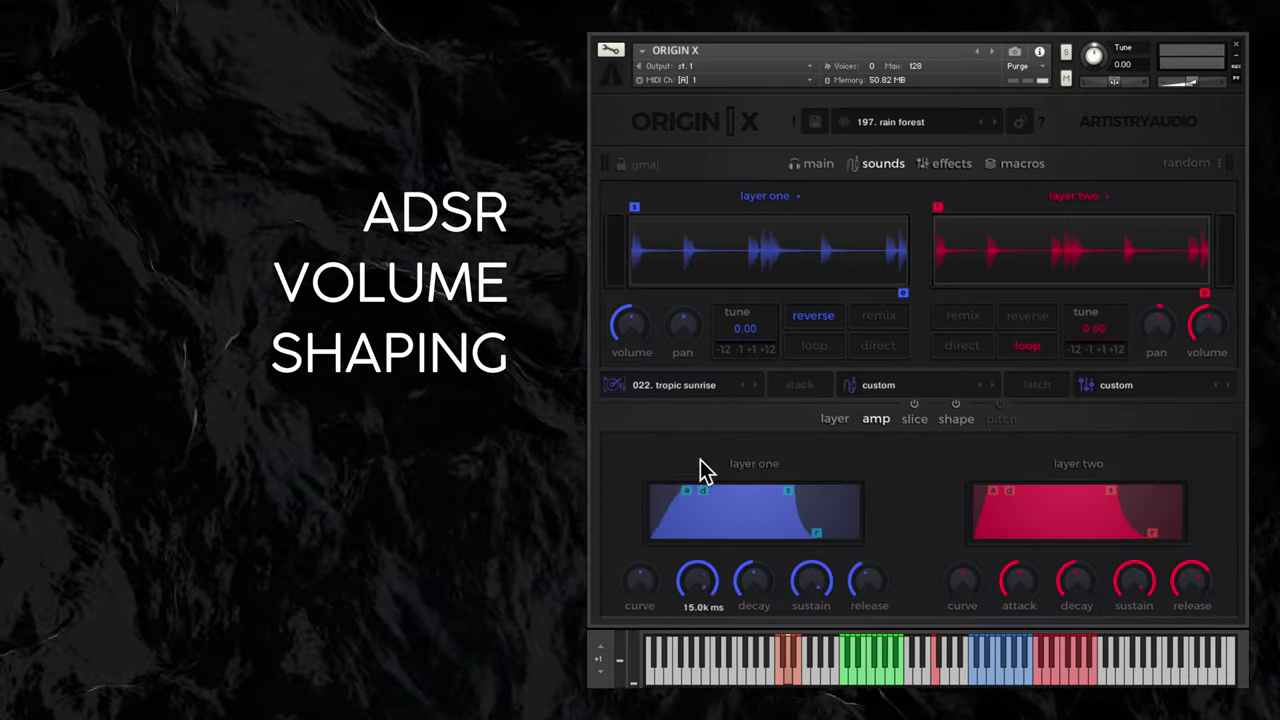
pyautogui.moveTo(761, 579); pyautogui.dragTo(760, 616)
pyautogui.moveTo(803, 579); pyautogui.dragTo(802, 636)
pyautogui.moveTo(756, 571); pyautogui.dragTo(767, 641)
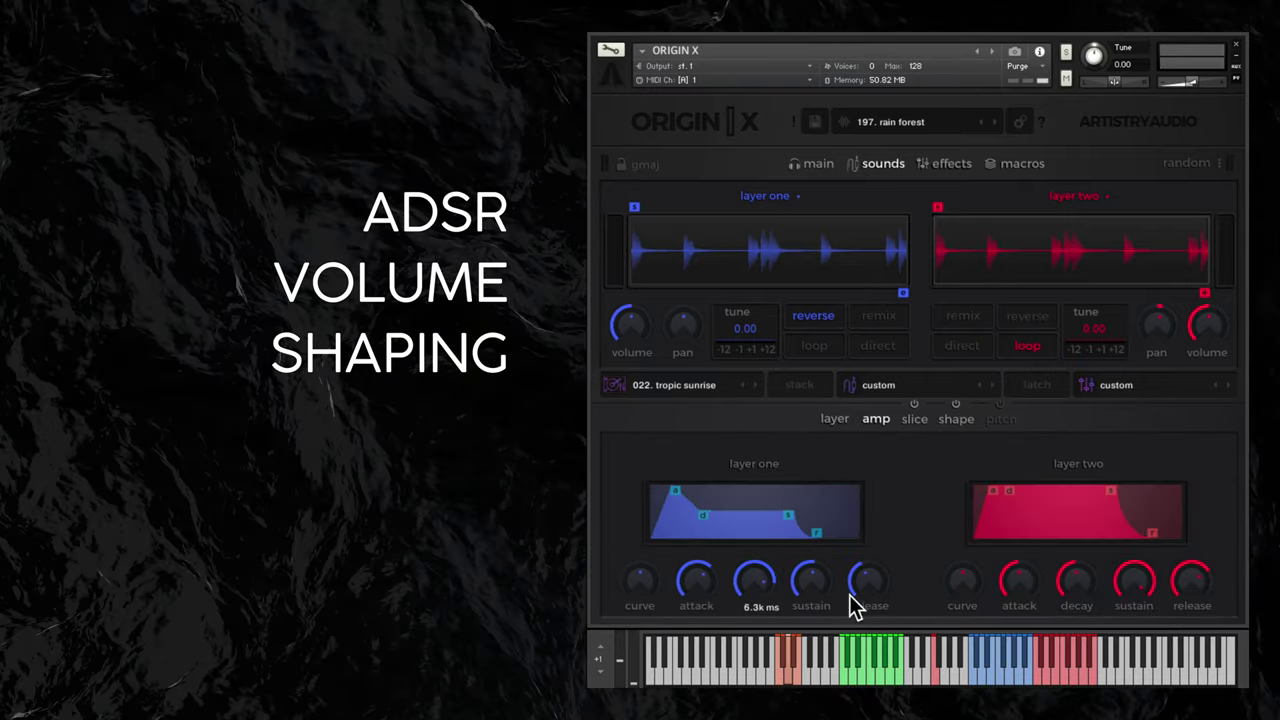
pyautogui.moveTo(852, 593); pyautogui.dragTo(865, 500)
pyautogui.moveTo(643, 594); pyautogui.dragTo(657, 614)
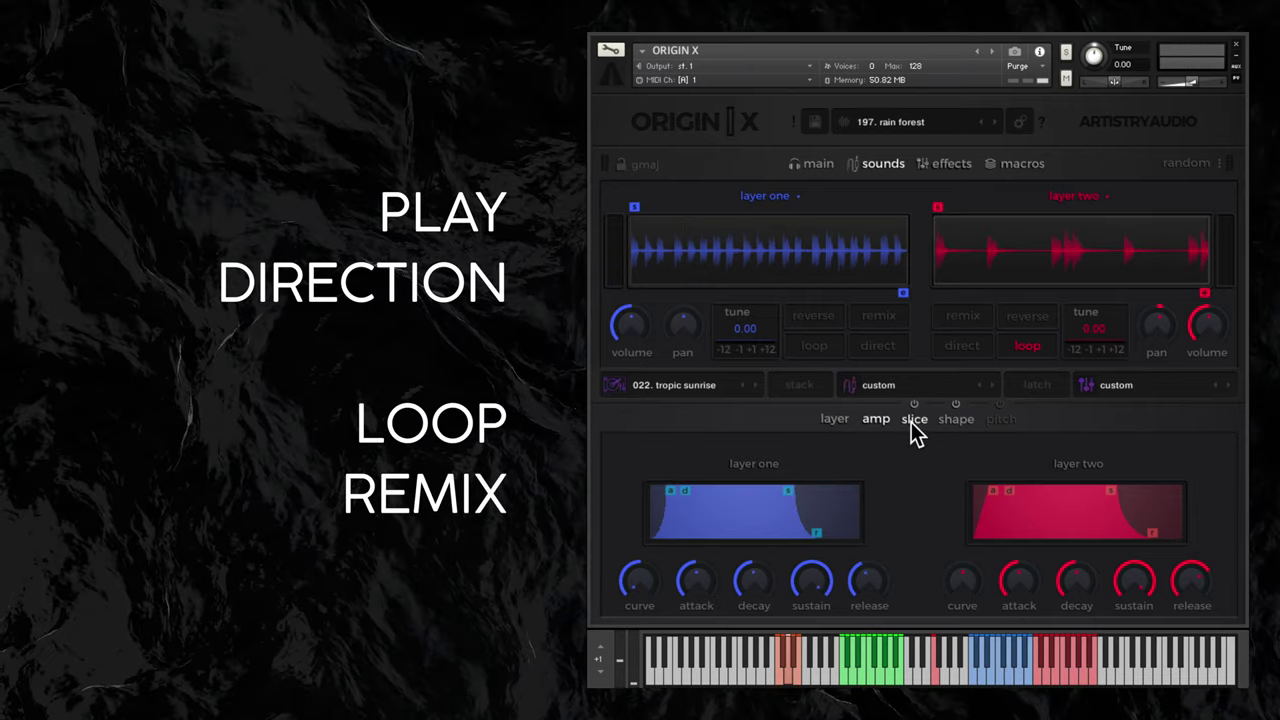
# Draw a custom loop remix pattern for the slice step levels, ending in a broad hump over the later steps
pyautogui.click(913, 420)
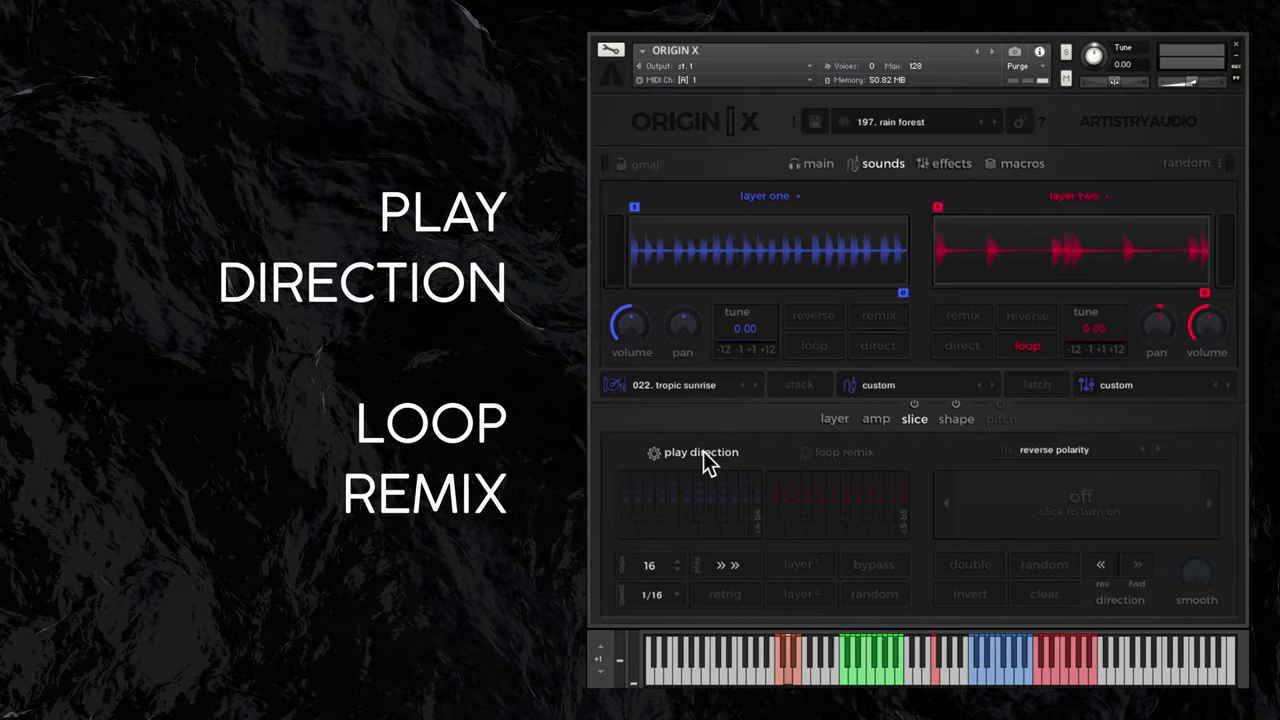
pyautogui.click(818, 453)
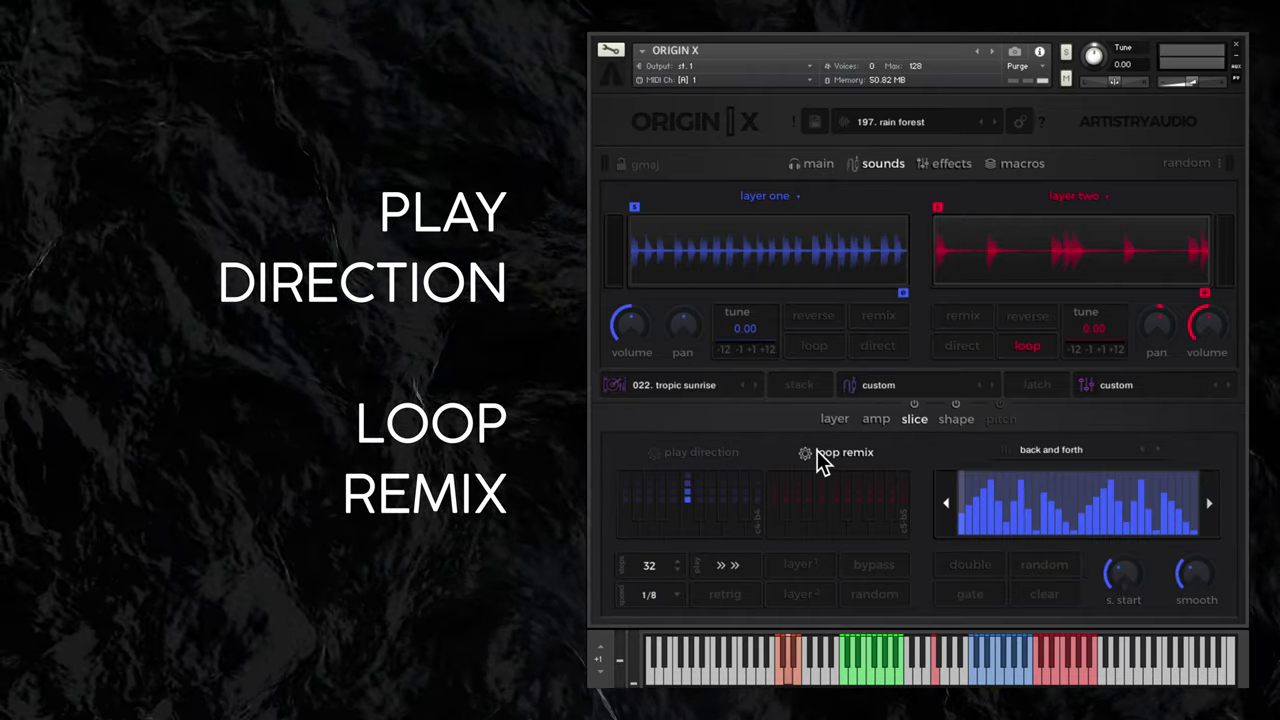
pyautogui.moveTo(991, 523)
pyautogui.mouseDown()
pyautogui.moveTo(1080, 528)
pyautogui.moveTo(1117, 514)
pyautogui.mouseUp()
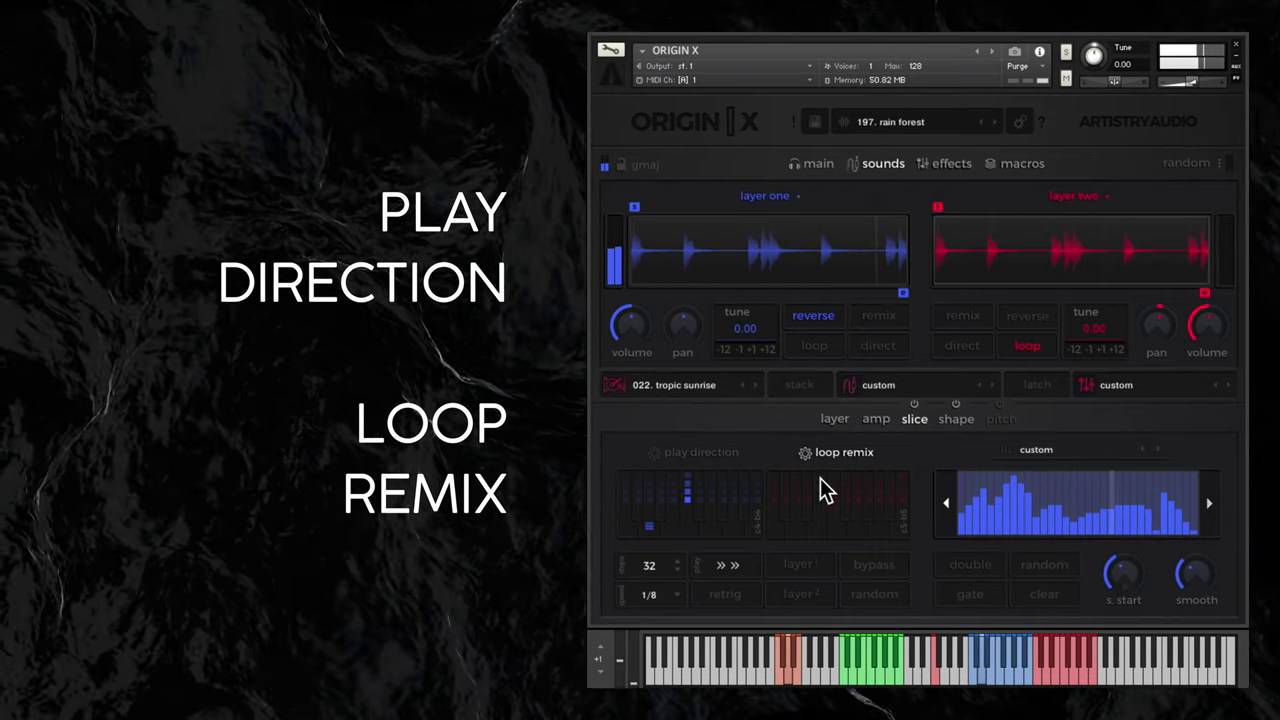
pyautogui.moveTo(1116, 495)
pyautogui.mouseDown()
pyautogui.moveTo(1131, 523)
pyautogui.moveTo(1129, 491)
pyautogui.moveTo(1086, 523)
pyautogui.moveTo(998, 508)
pyautogui.mouseUp()
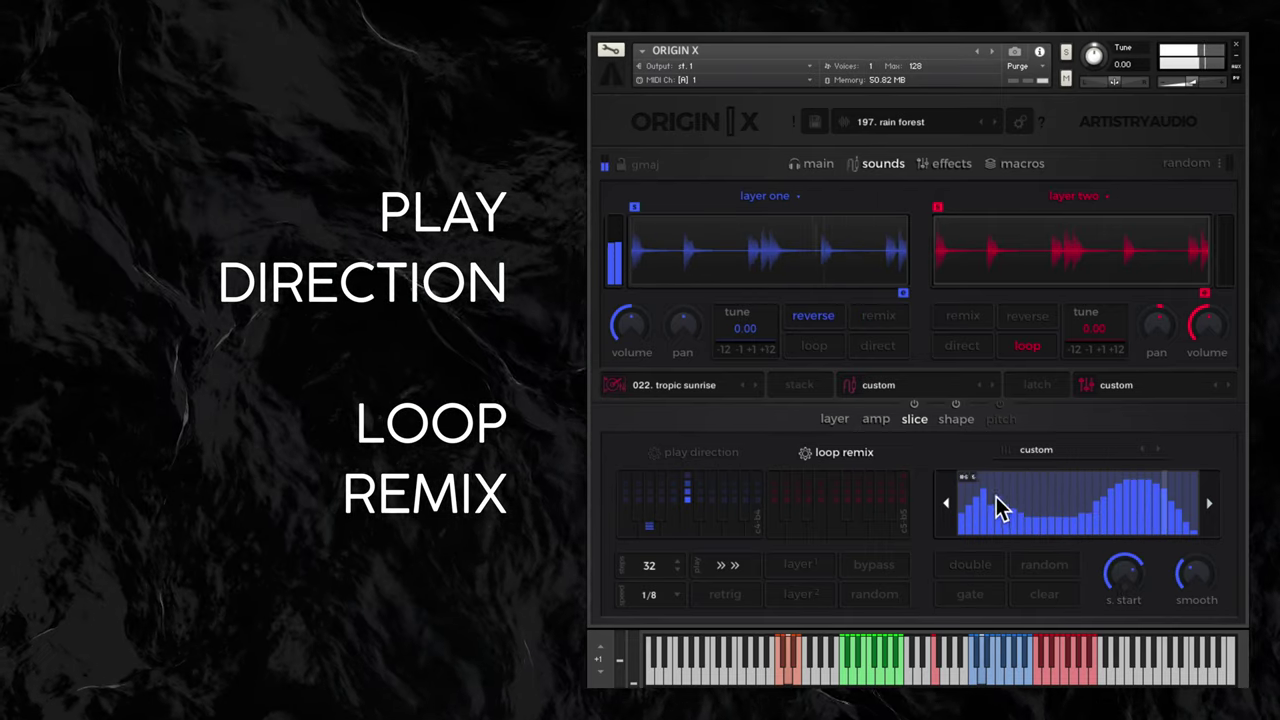
# Turn on the slice play direction for layer one and draw a custom pattern mixing forward and reverse steps
pyautogui.click(705, 455)
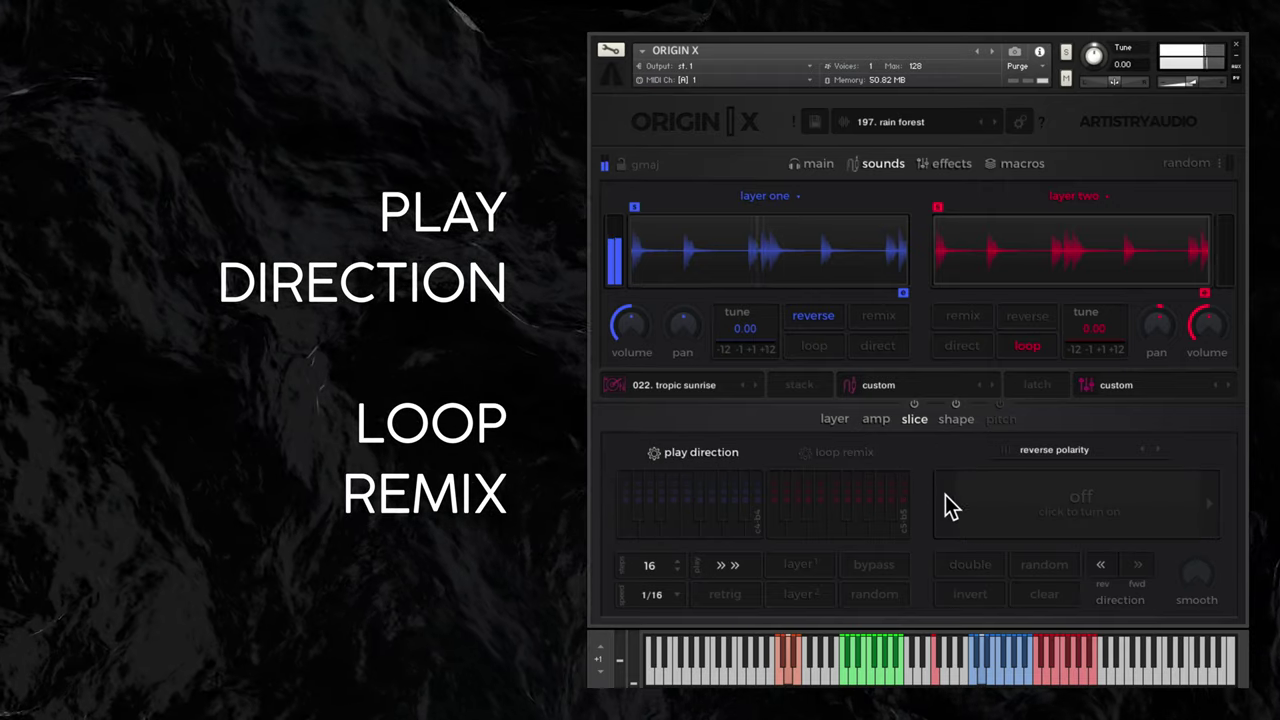
pyautogui.click(950, 505)
pyautogui.moveTo(997, 518); pyautogui.dragTo(1074, 515)
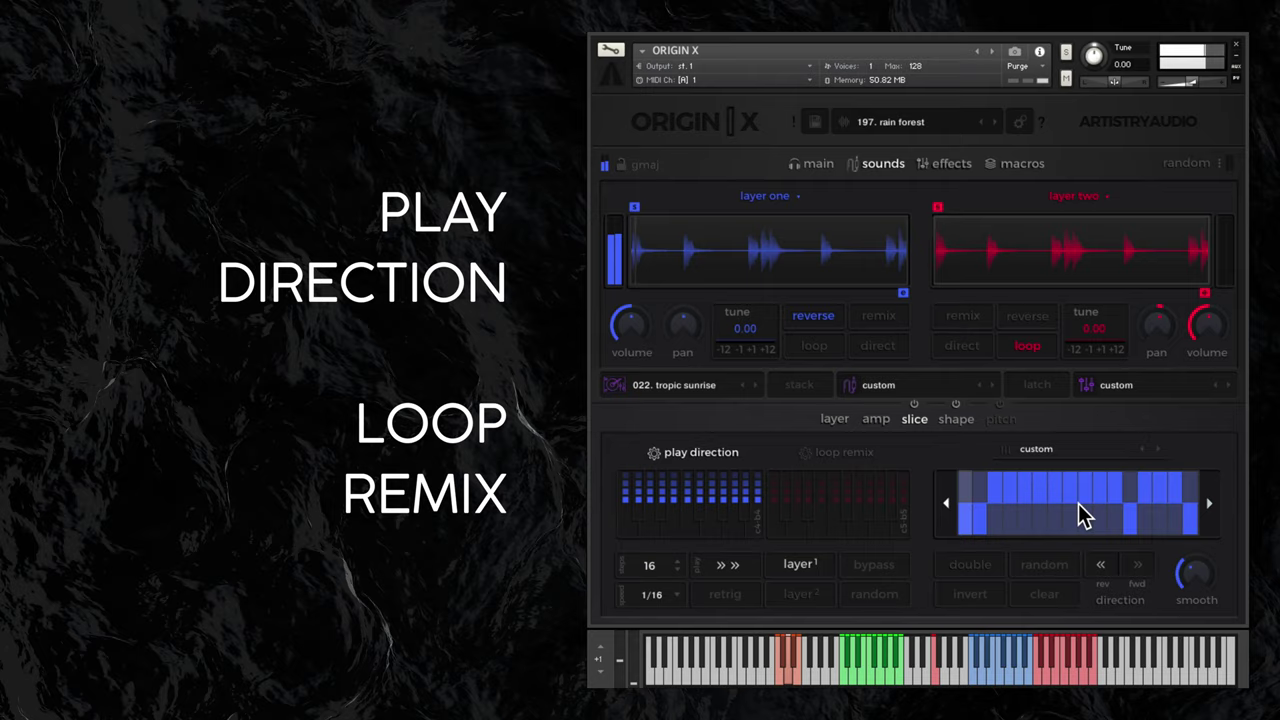
# Switch on layer one's EQ shaping, set the low band's frequency to 103.2 Hz and cut its gain
pyautogui.click(955, 420)
pyautogui.click(748, 466)
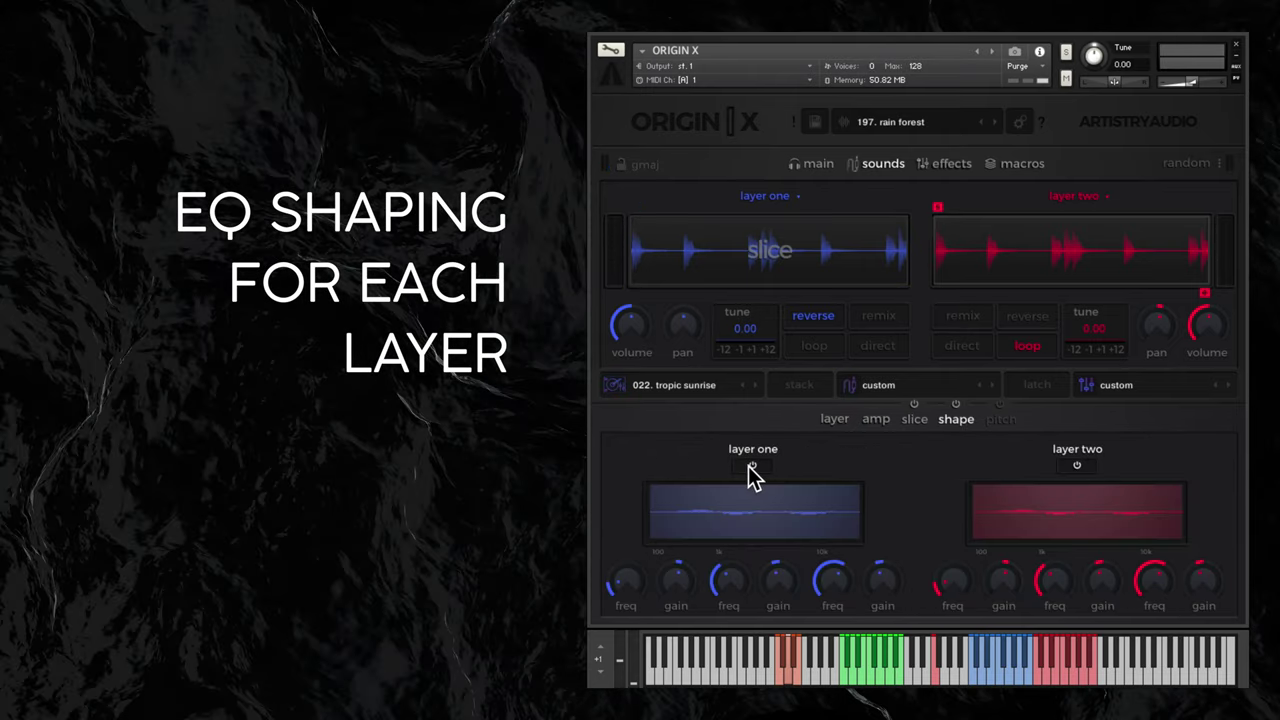
pyautogui.moveTo(620, 560)
pyautogui.moveTo(620, 560); pyautogui.dragTo(624, 548)
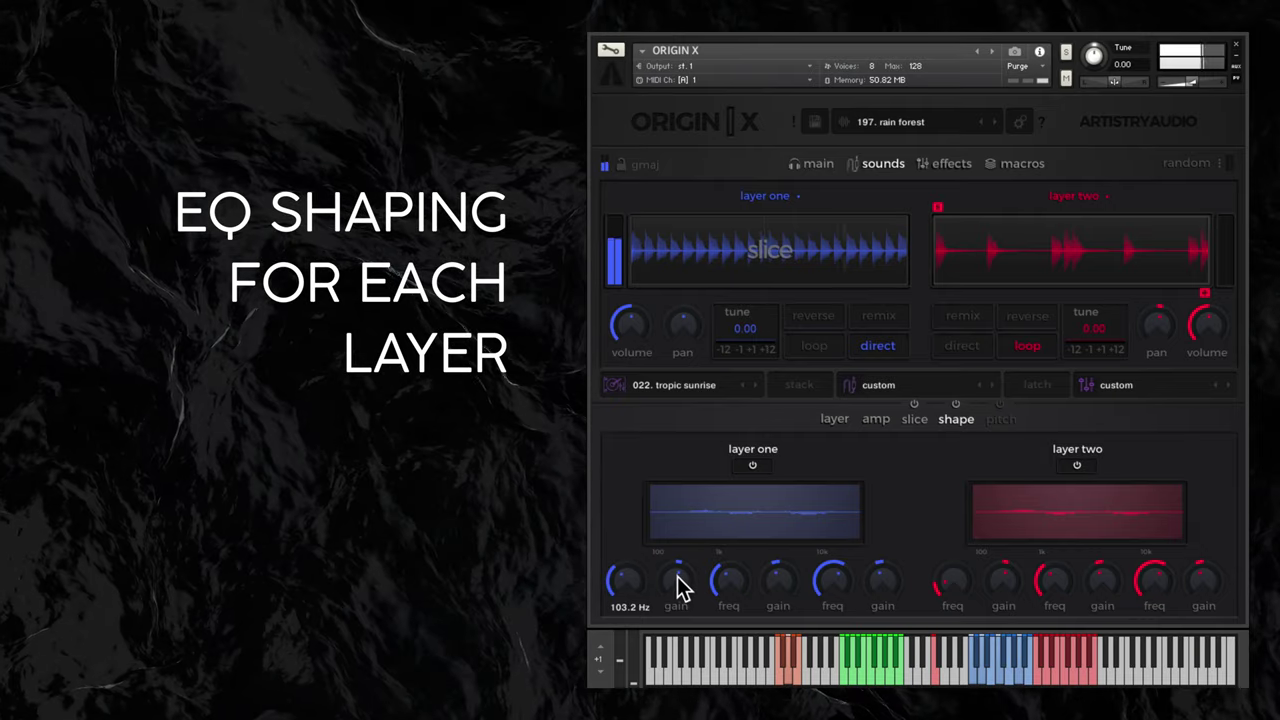
pyautogui.moveTo(677, 588); pyautogui.dragTo(684, 616)
# Boost layer one's mid EQ band past 7.1 dB, set the high band's gain to 15.0 dB and adjust its frequency
pyautogui.moveTo(770, 591); pyautogui.dragTo(781, 528)
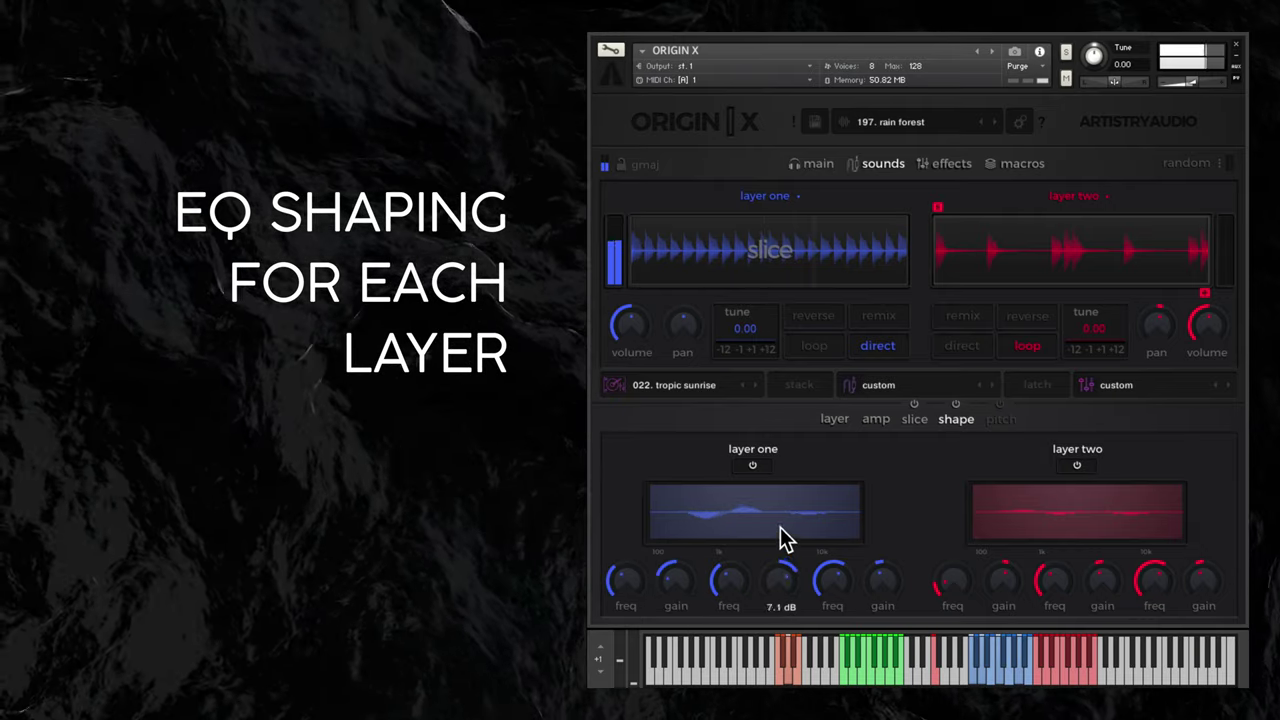
pyautogui.moveTo(869, 591); pyautogui.dragTo(881, 478)
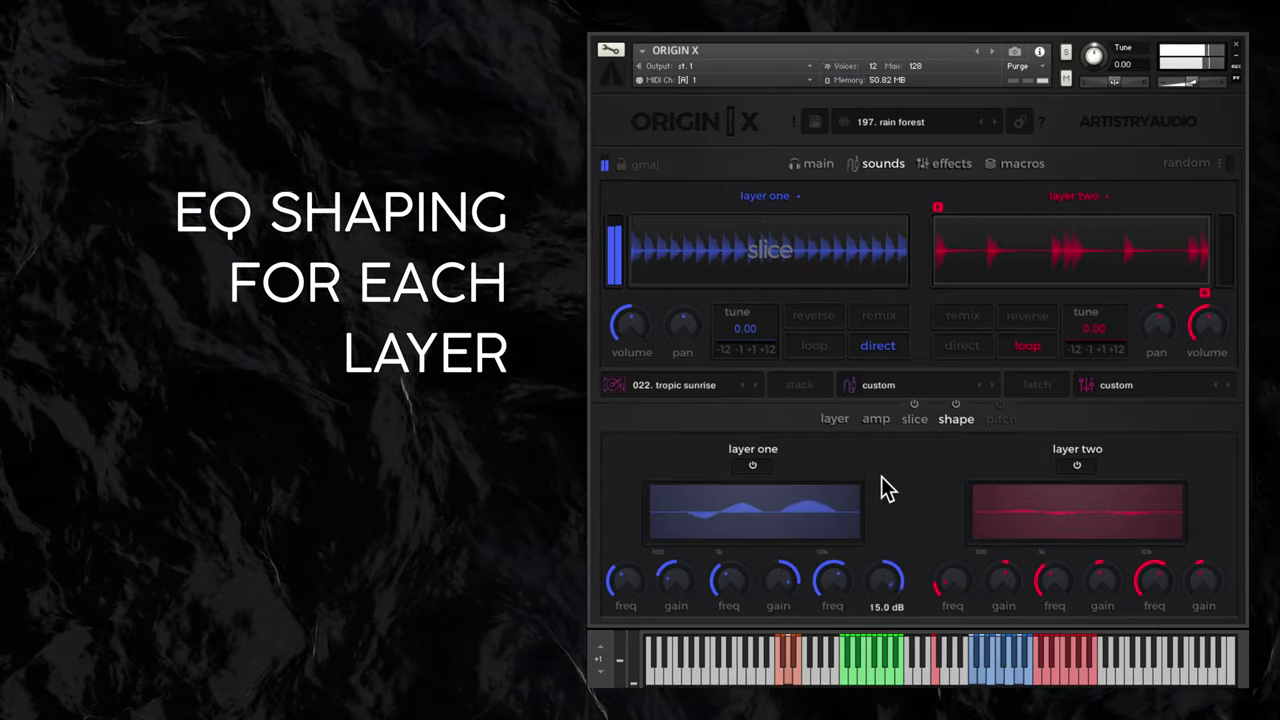
pyautogui.moveTo(831, 608); pyautogui.dragTo(835, 552)
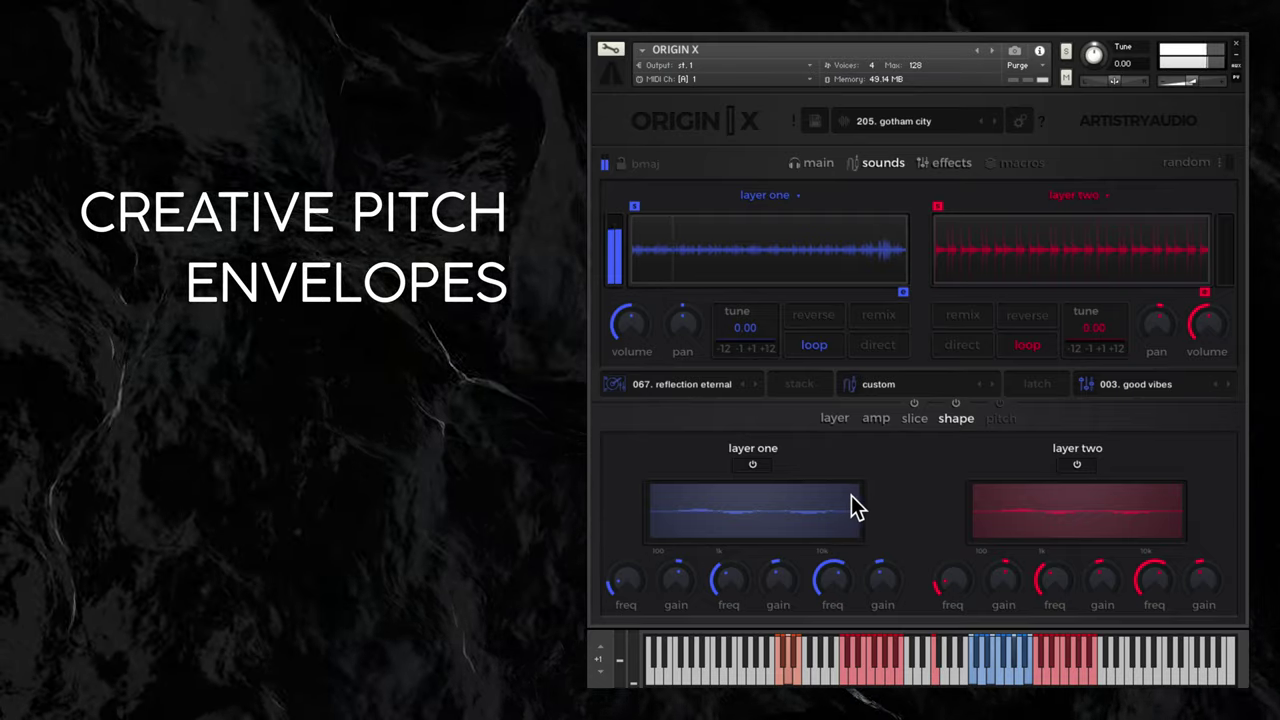
# Lower the pitch amount of layer one's pitch envelope and lengthen its attack slightly
pyautogui.click(1000, 418)
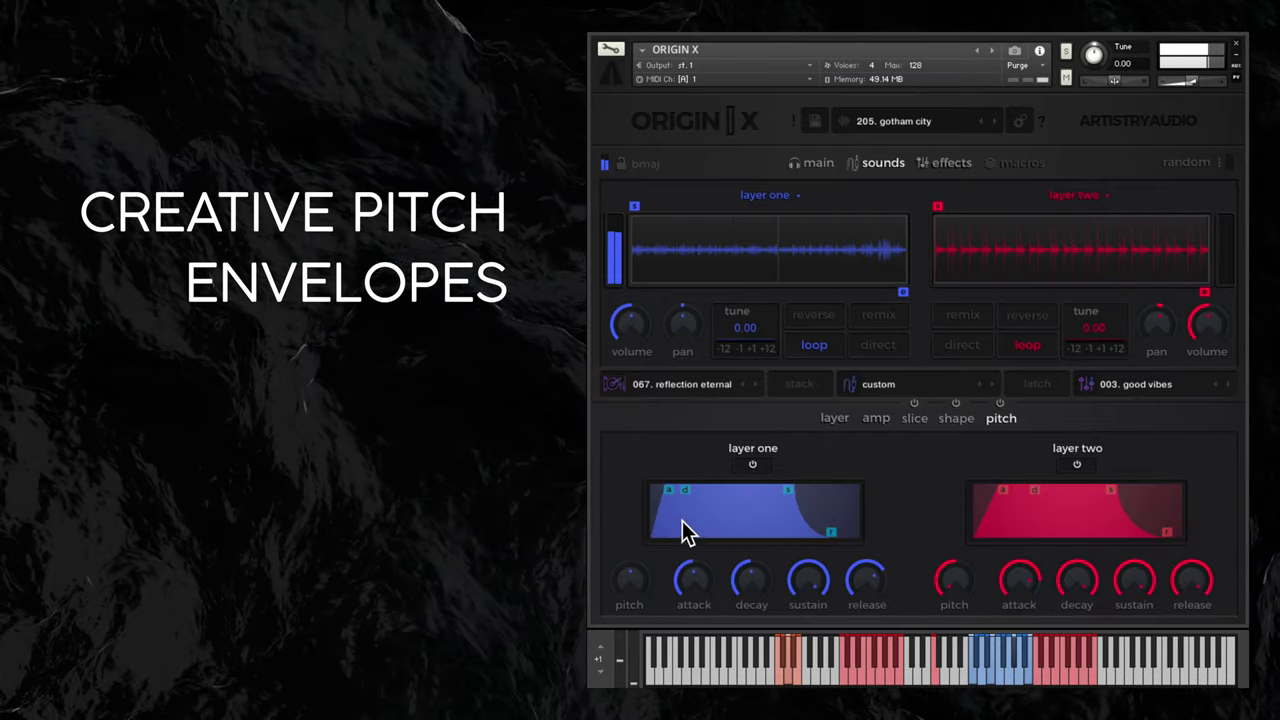
pyautogui.moveTo(634, 586); pyautogui.dragTo(710, 568)
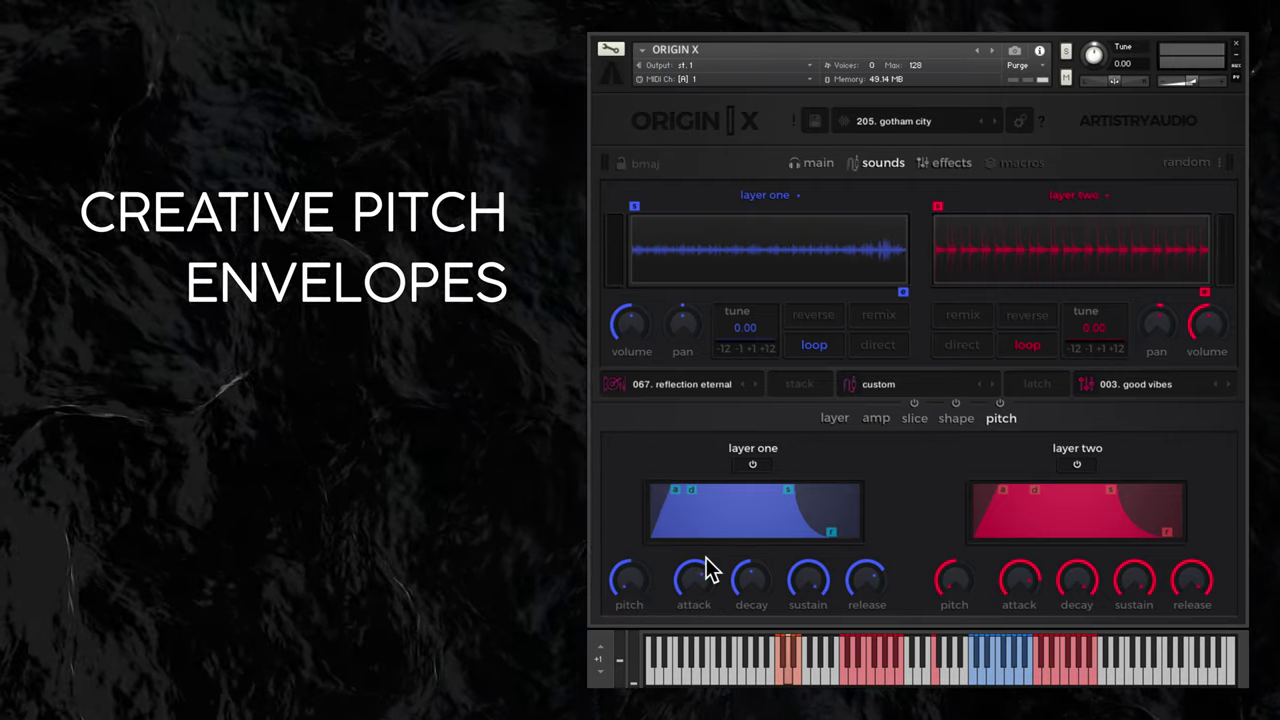